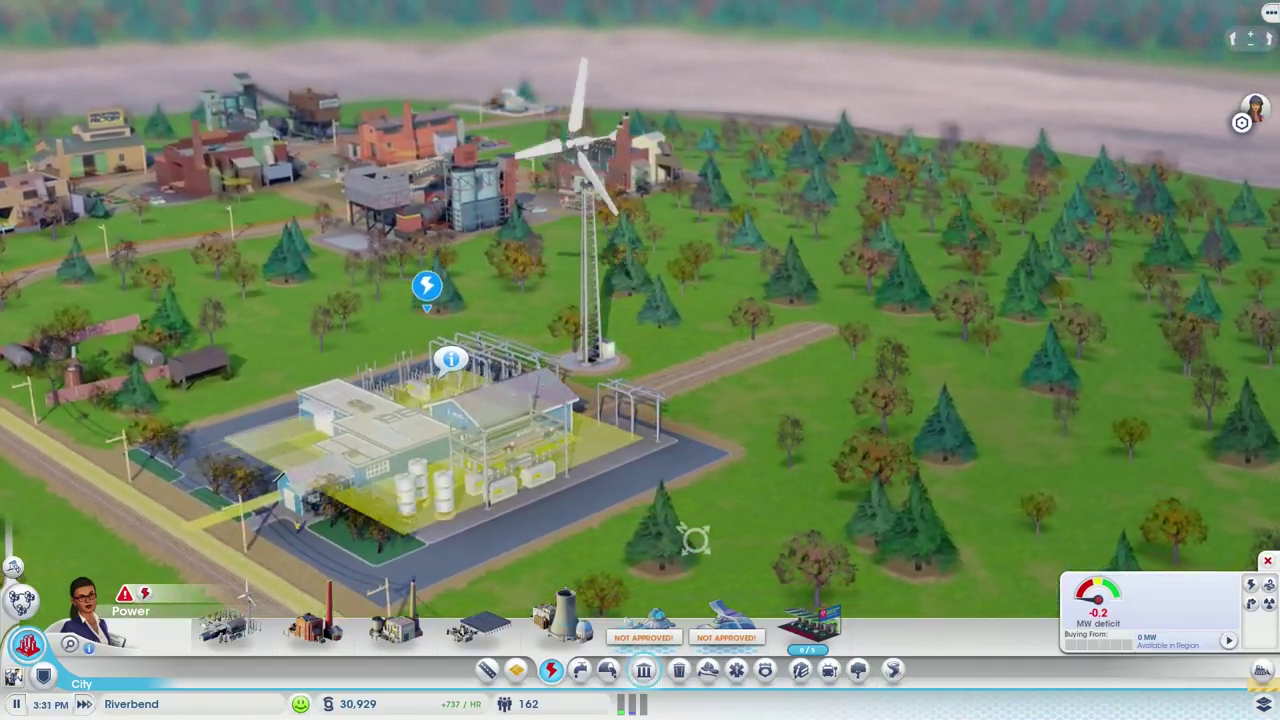
Orbit and zoom the SimCity camera in on the power plant area.
middle_drag(695, 540, 695, 540)
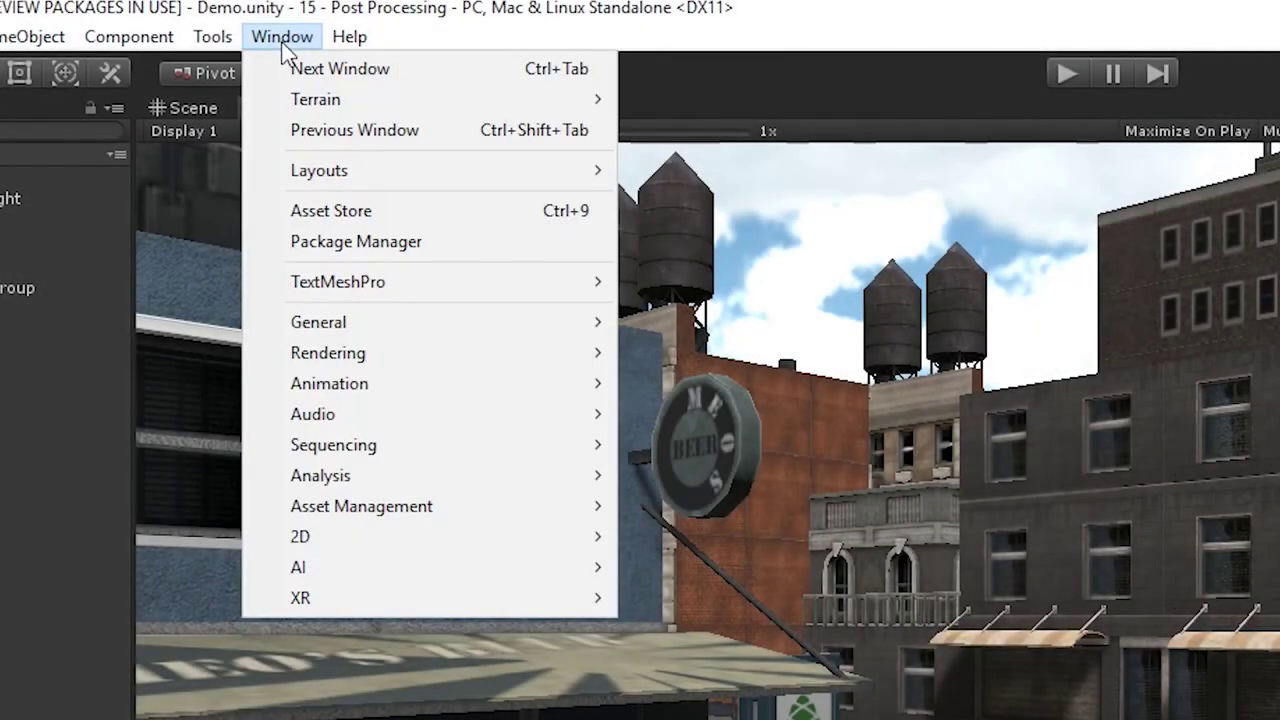
View the Post Processing package details in Package Manager, then choose the 3D With Extras template.
click(354, 240)
scroll(322, 224, down, 10)
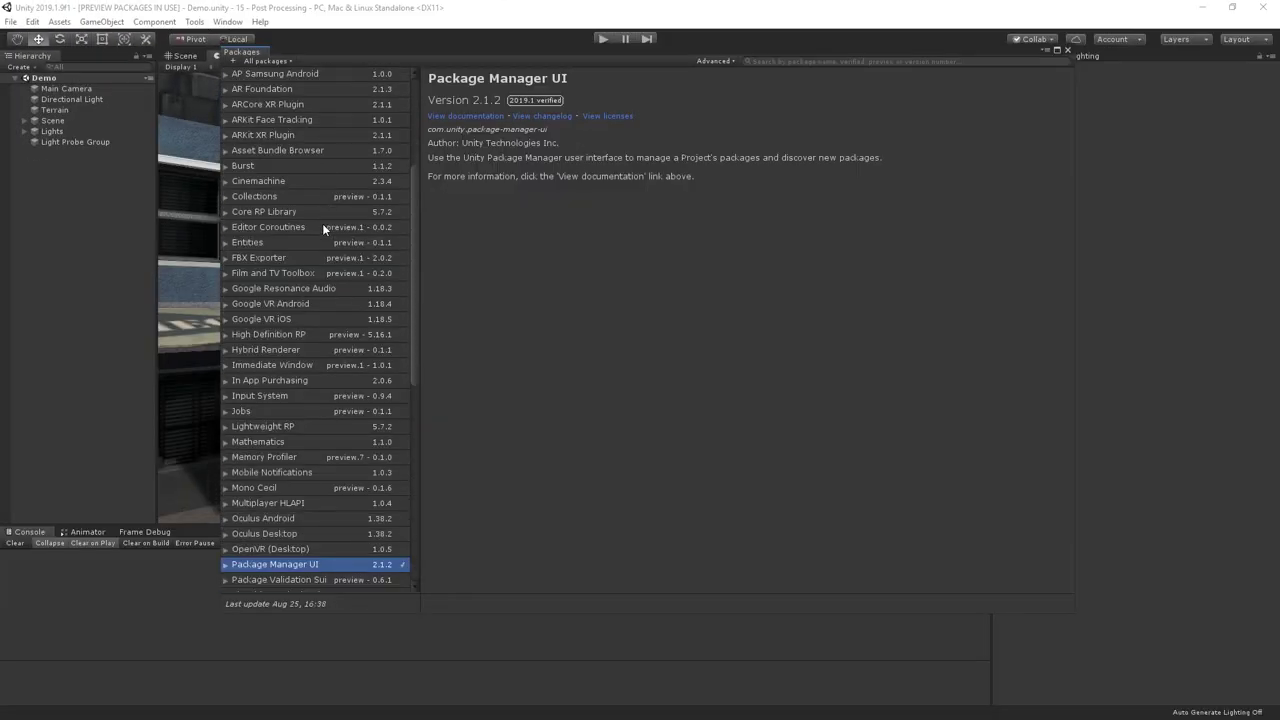
click(281, 425)
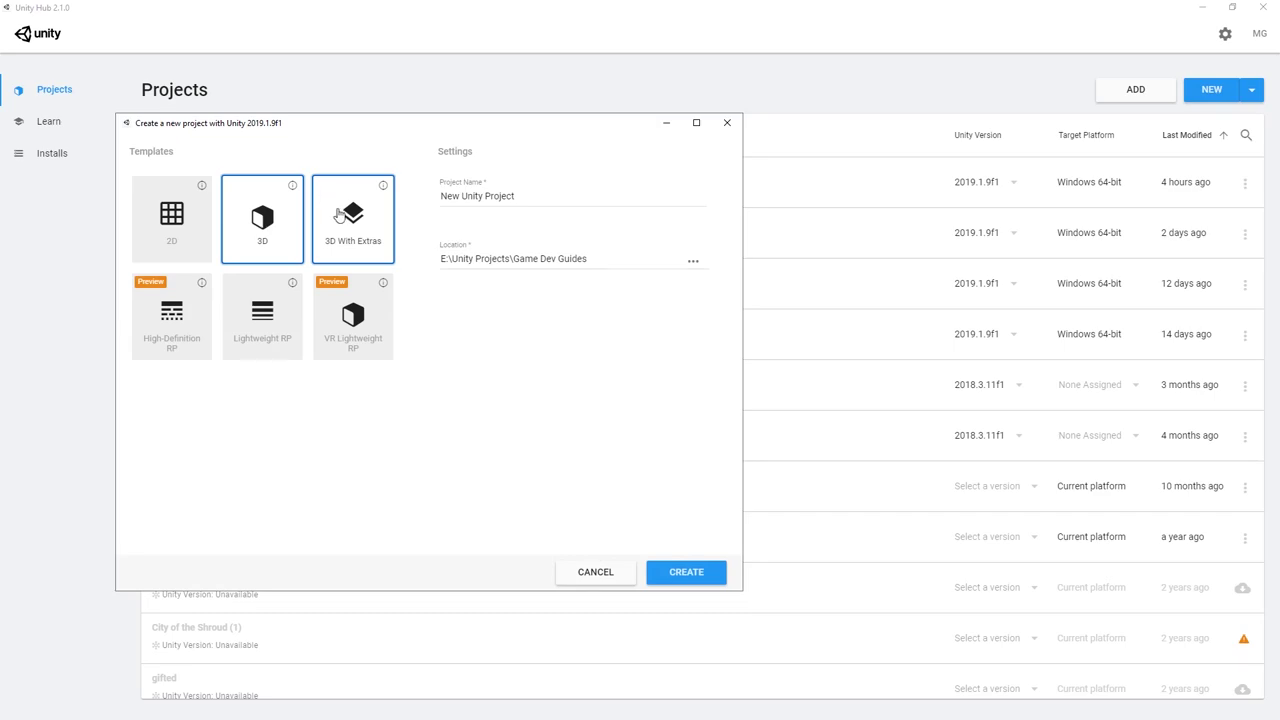
click(340, 215)
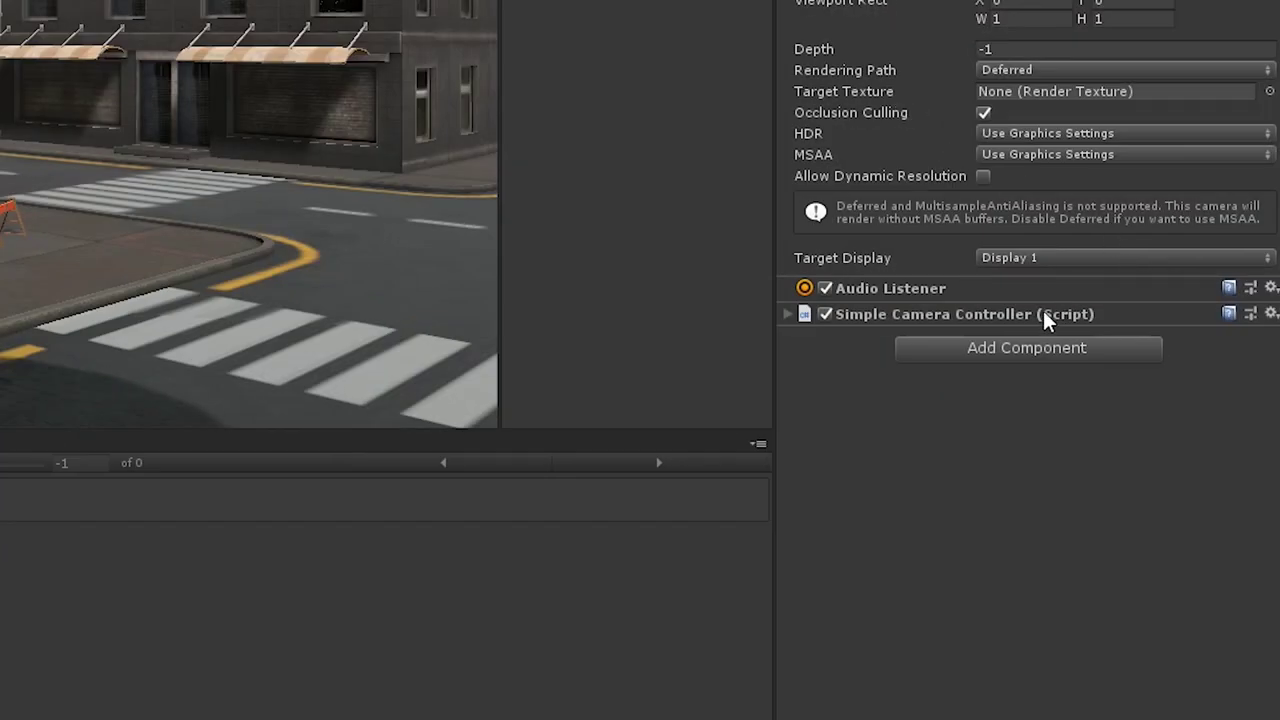
Add a Post-process Layer to Main Camera with Deferred rendering, blending on the PostProcessing layer.
click(1029, 345)
text(pos)
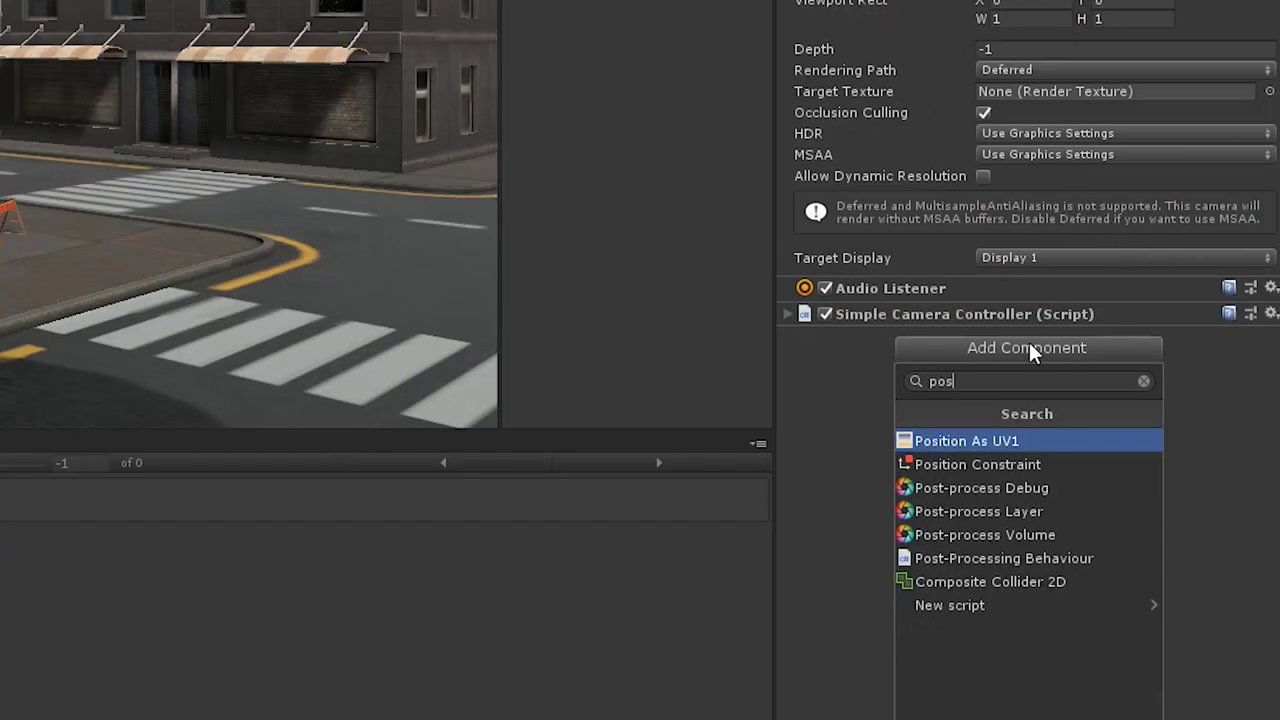
click(1050, 513)
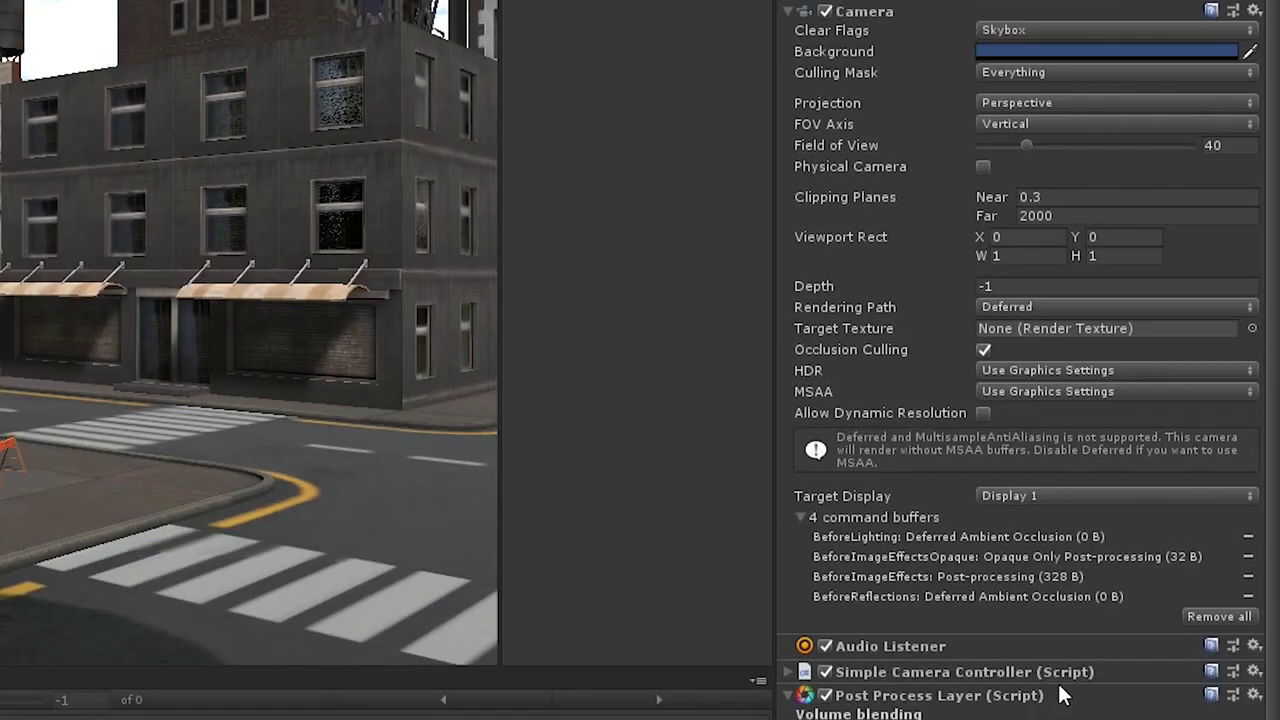
click(1020, 307)
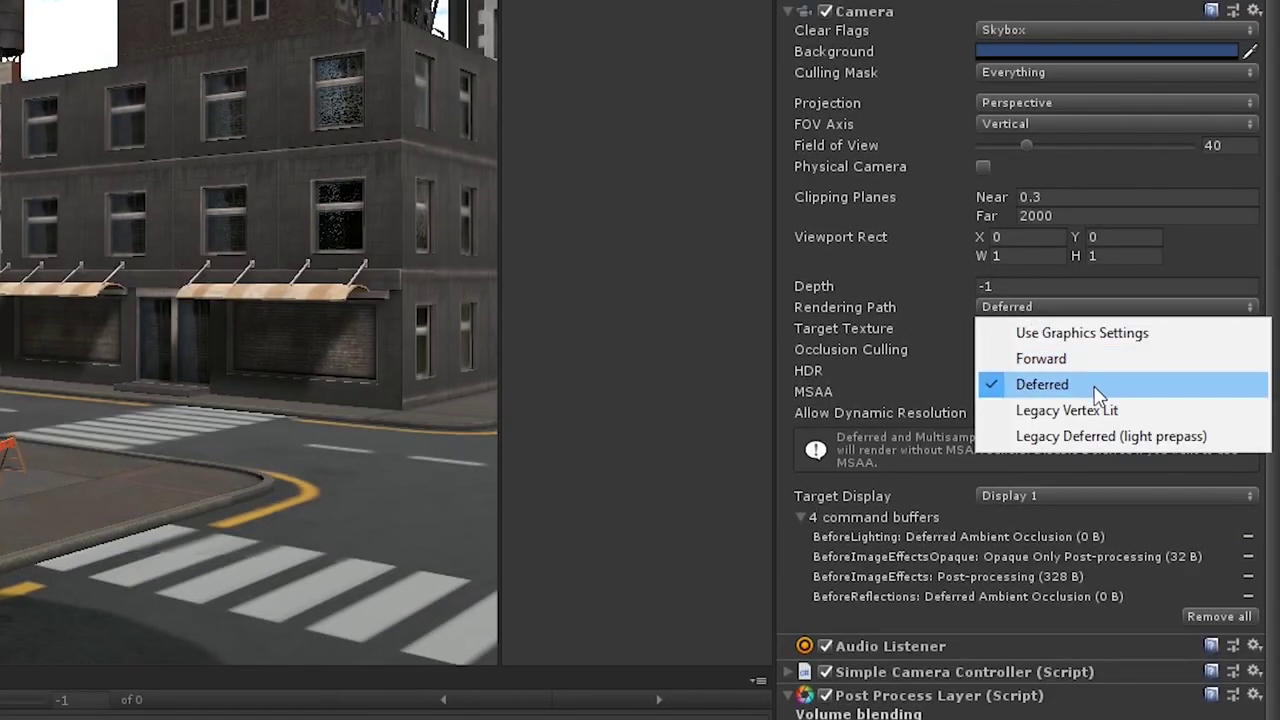
click(1042, 384)
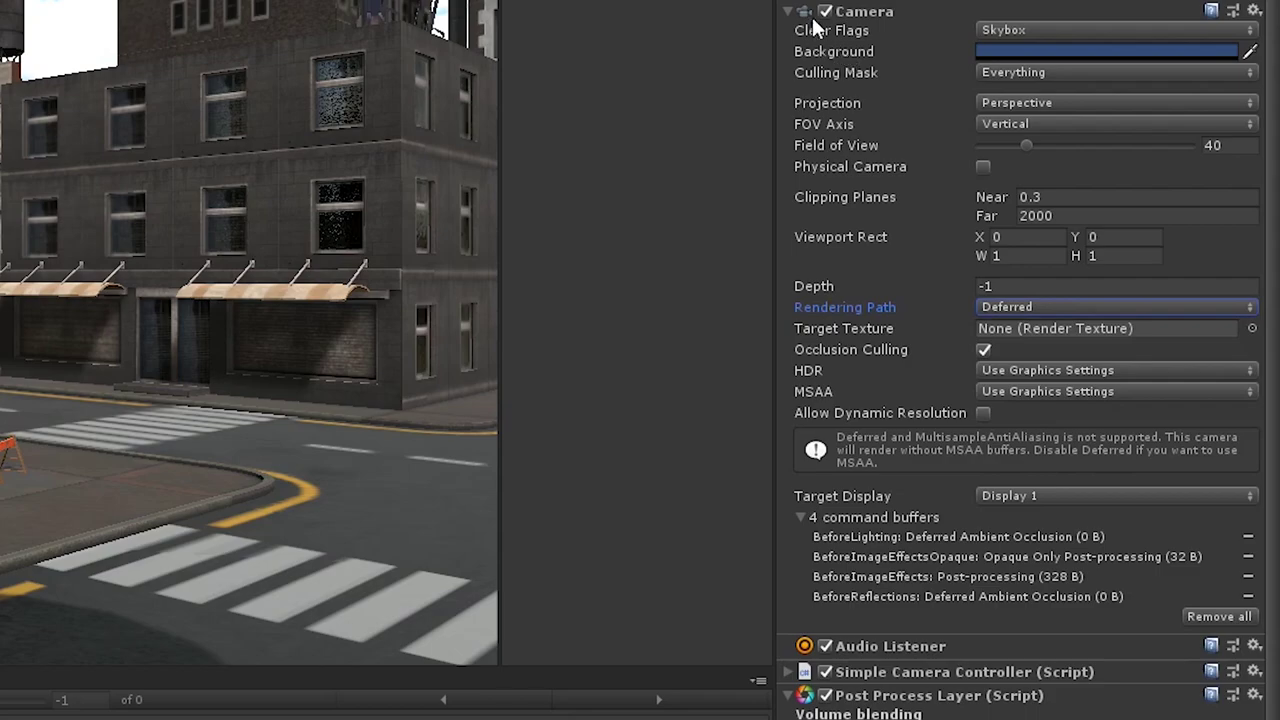
click(789, 11)
click(1048, 146)
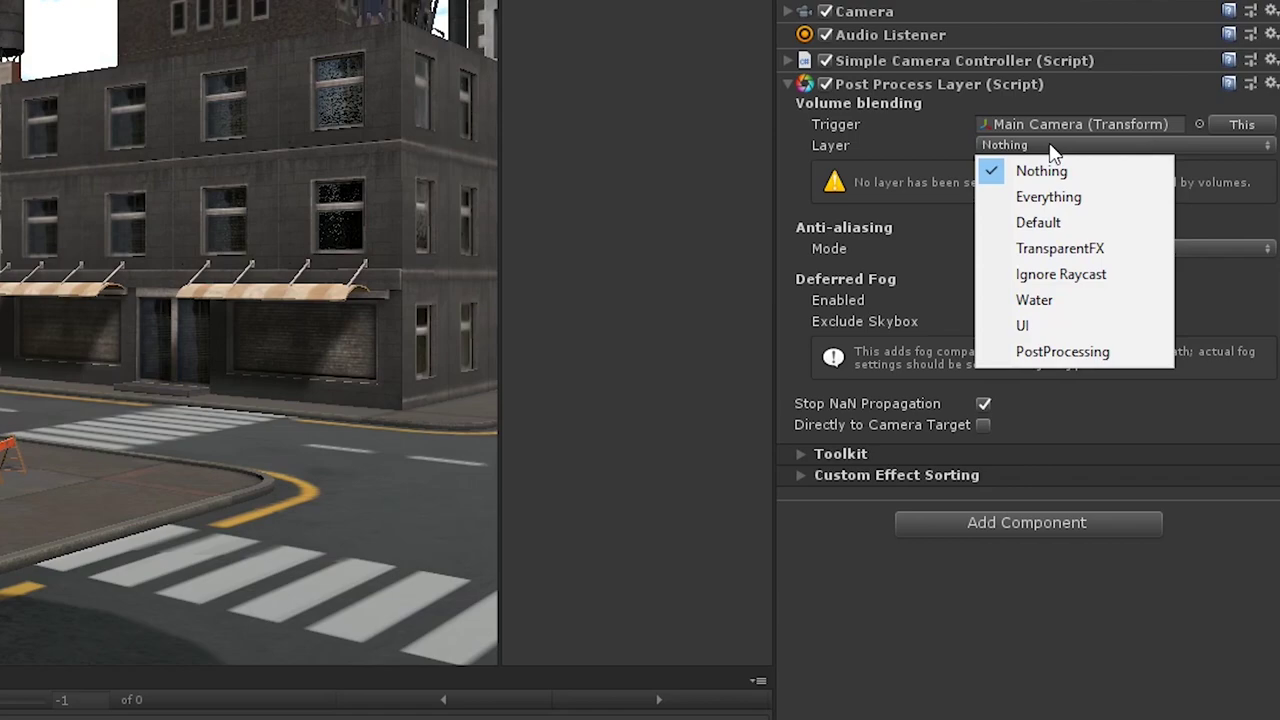
click(1069, 352)
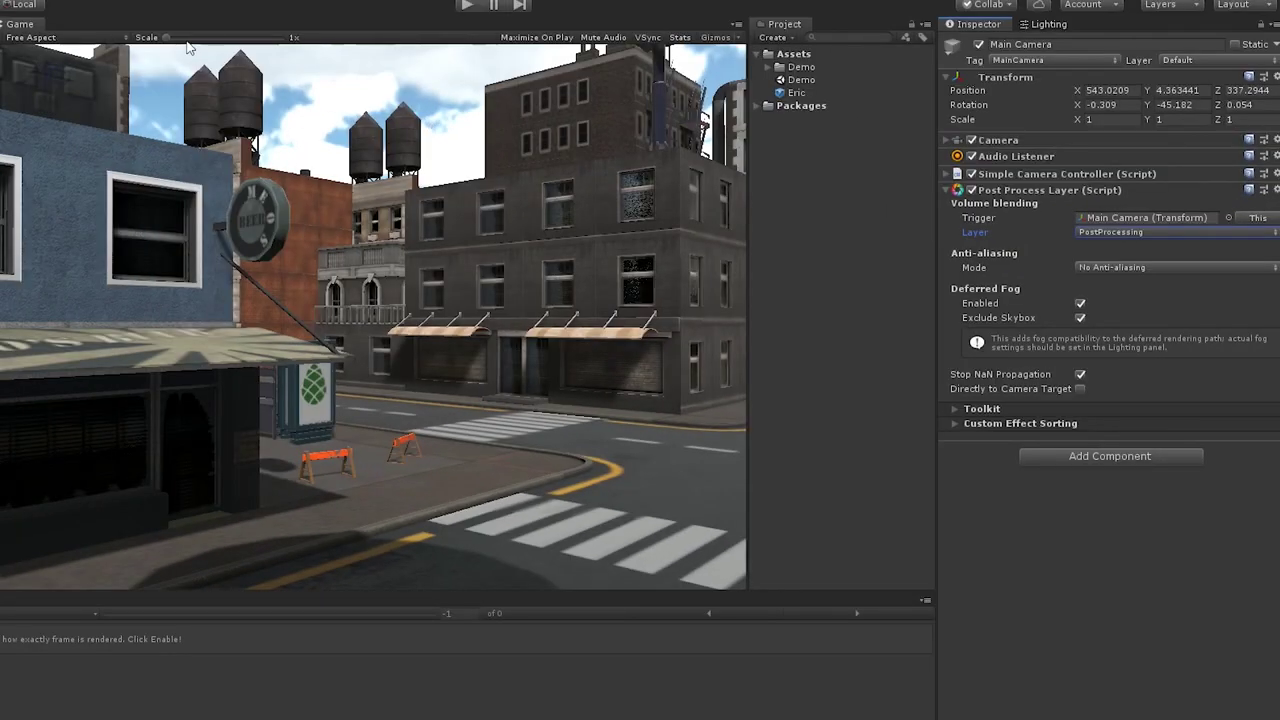
Try FXAA, SMAA and TAA anti-aliasing on the camera's post-process layer, ending on FXAA.
scroll(461, 505, up, 6)
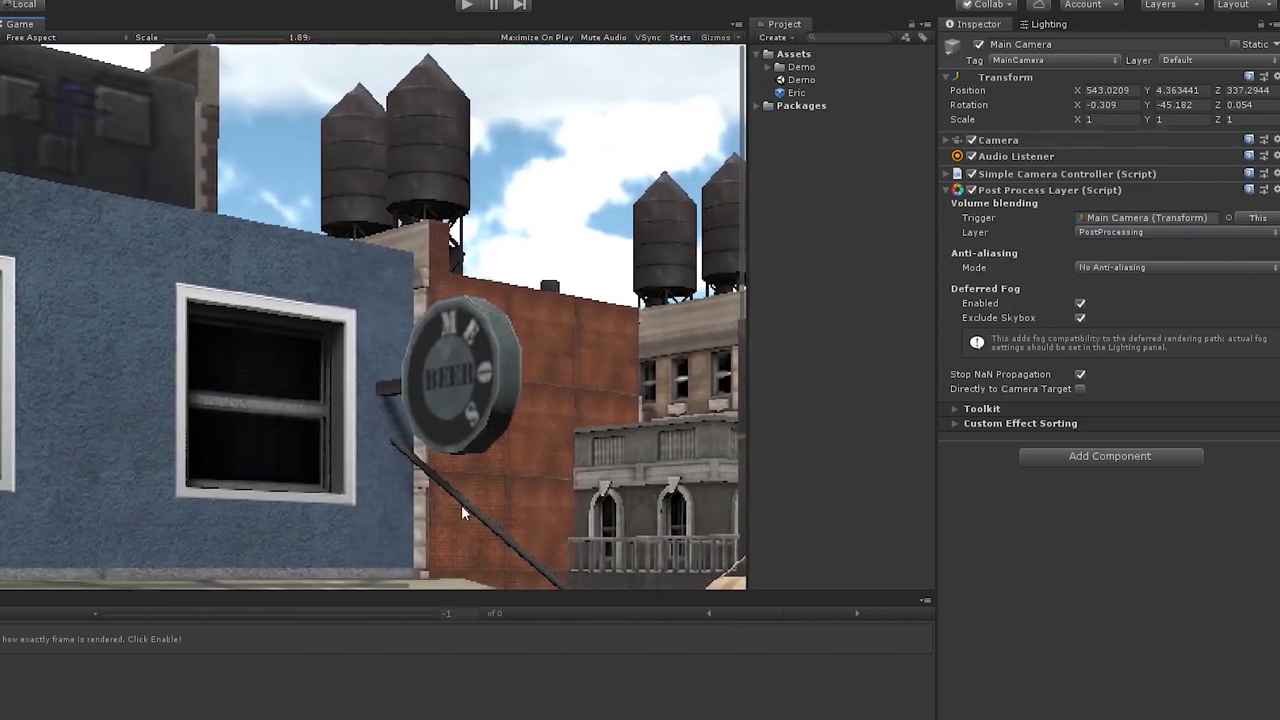
scroll(461, 505, left, 1)
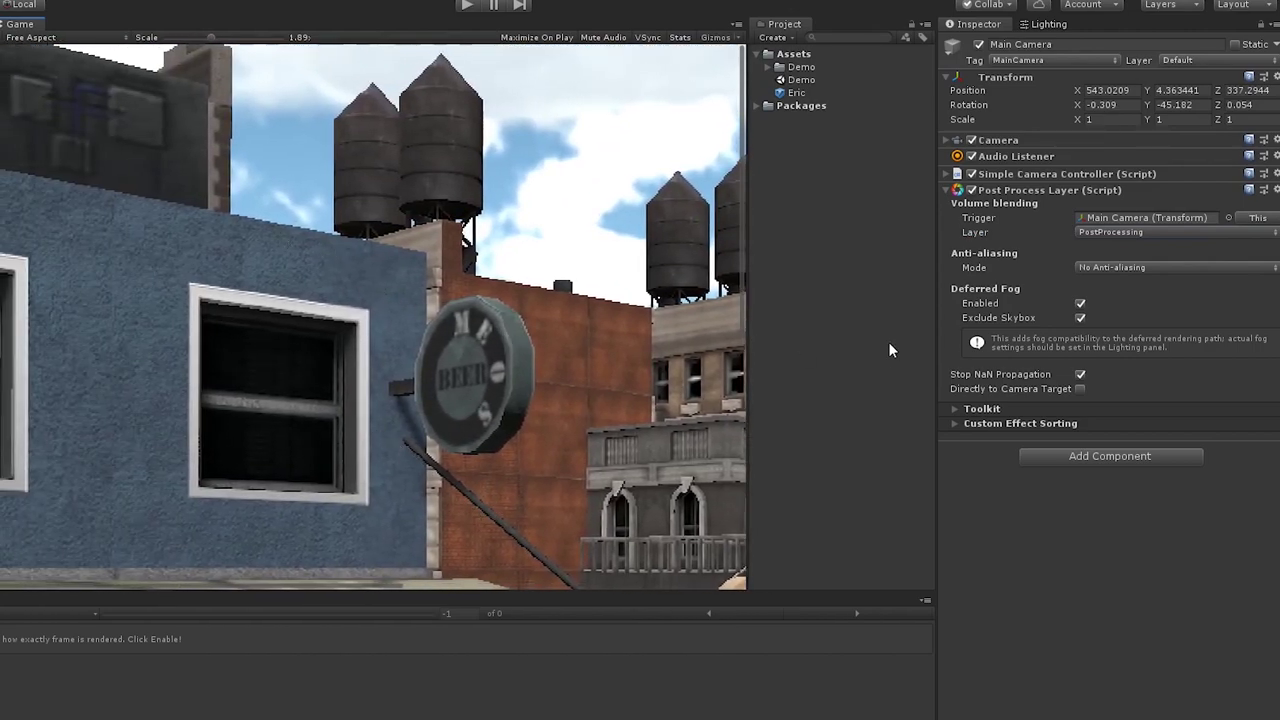
click(1096, 268)
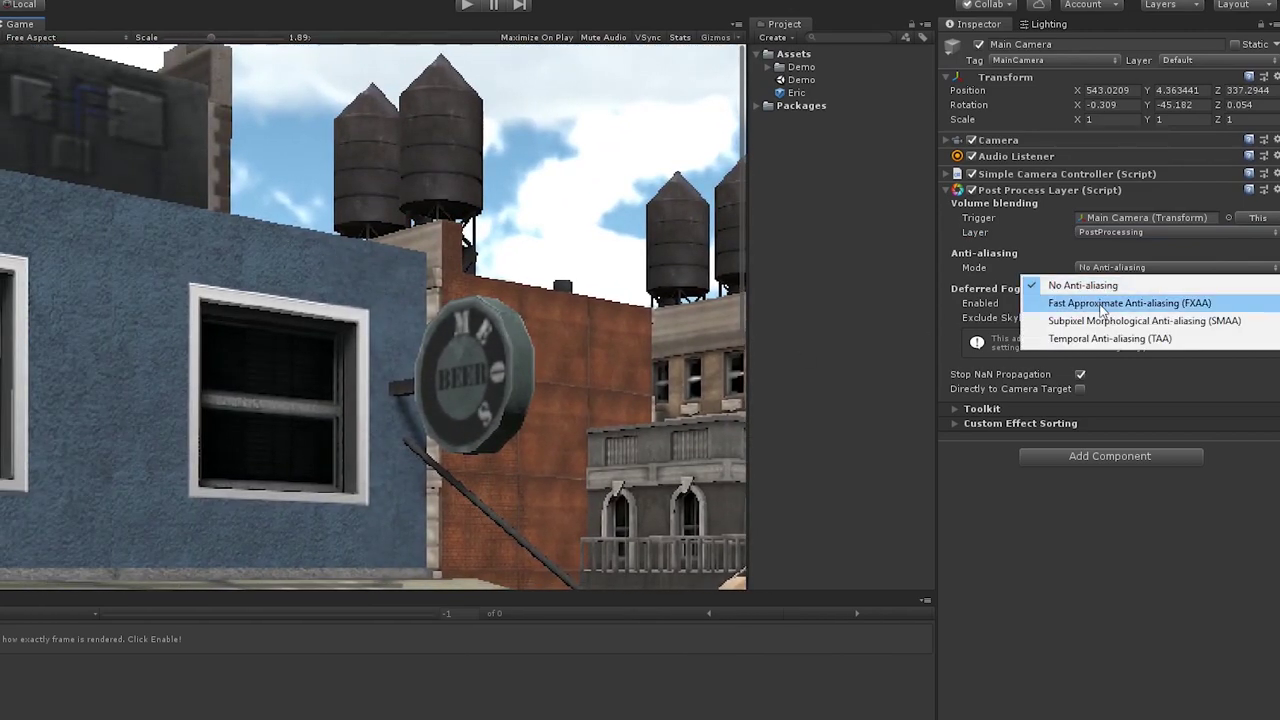
click(1100, 303)
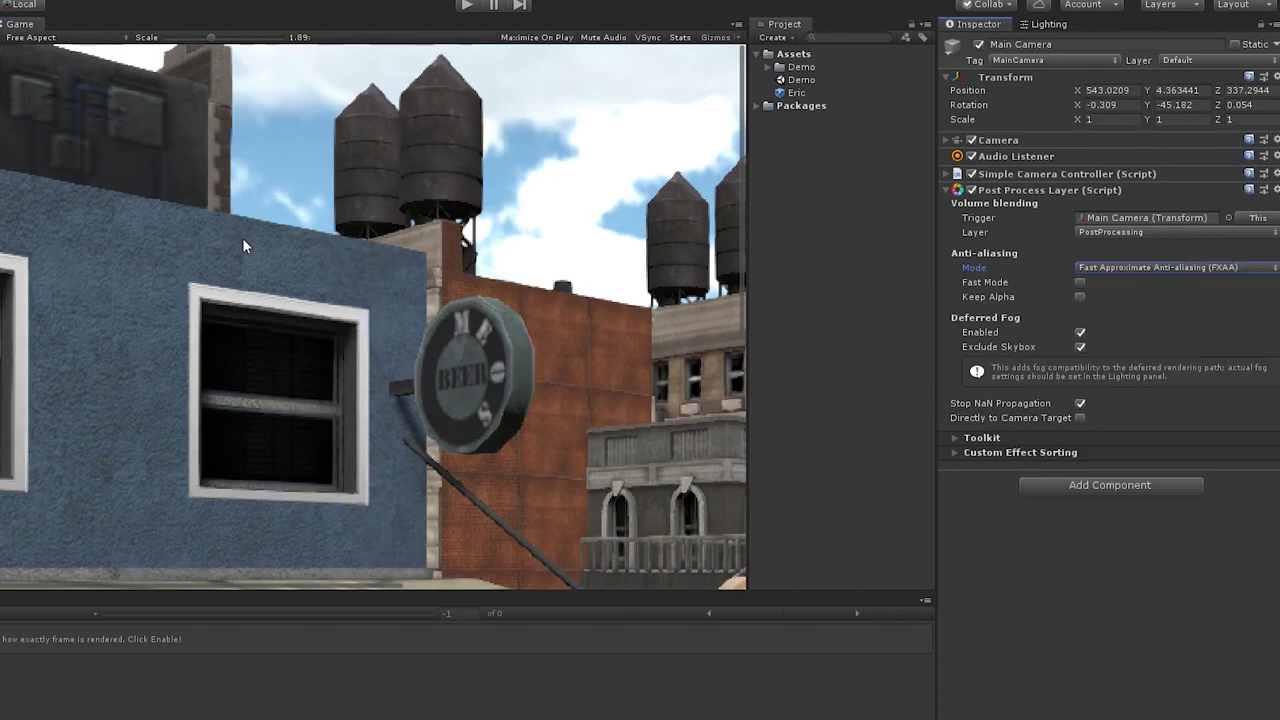
click(1118, 270)
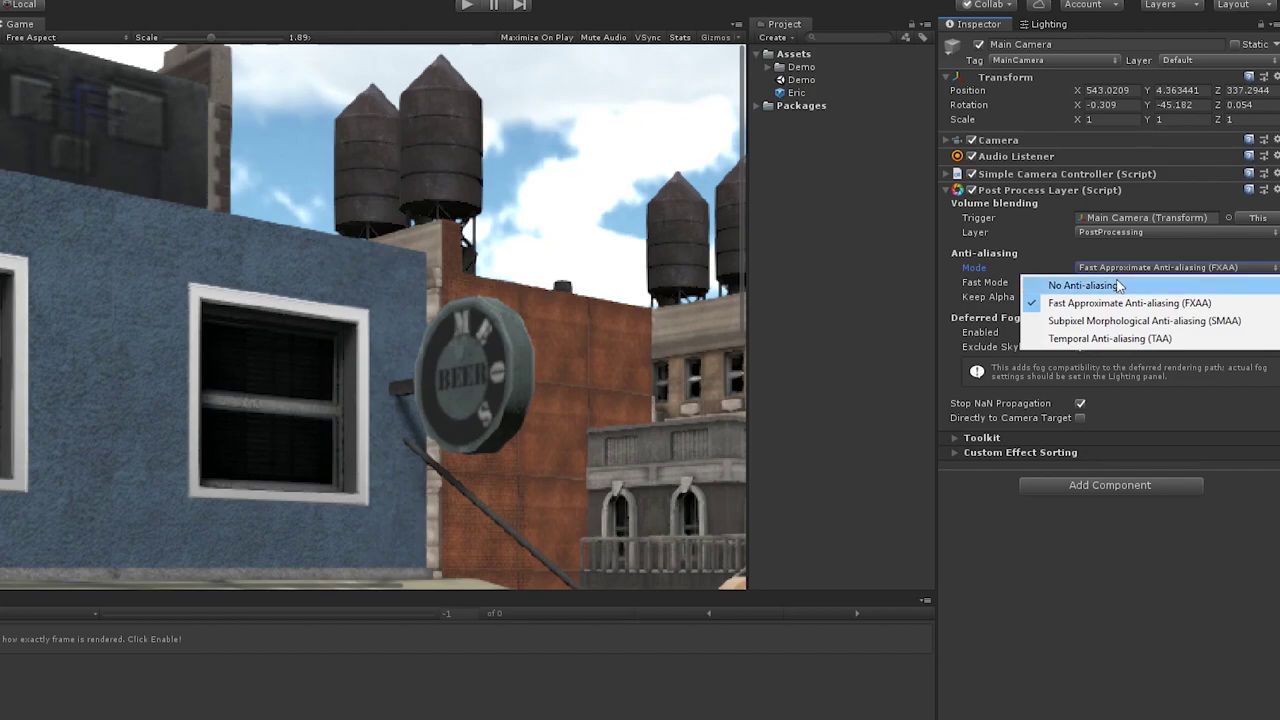
click(1115, 320)
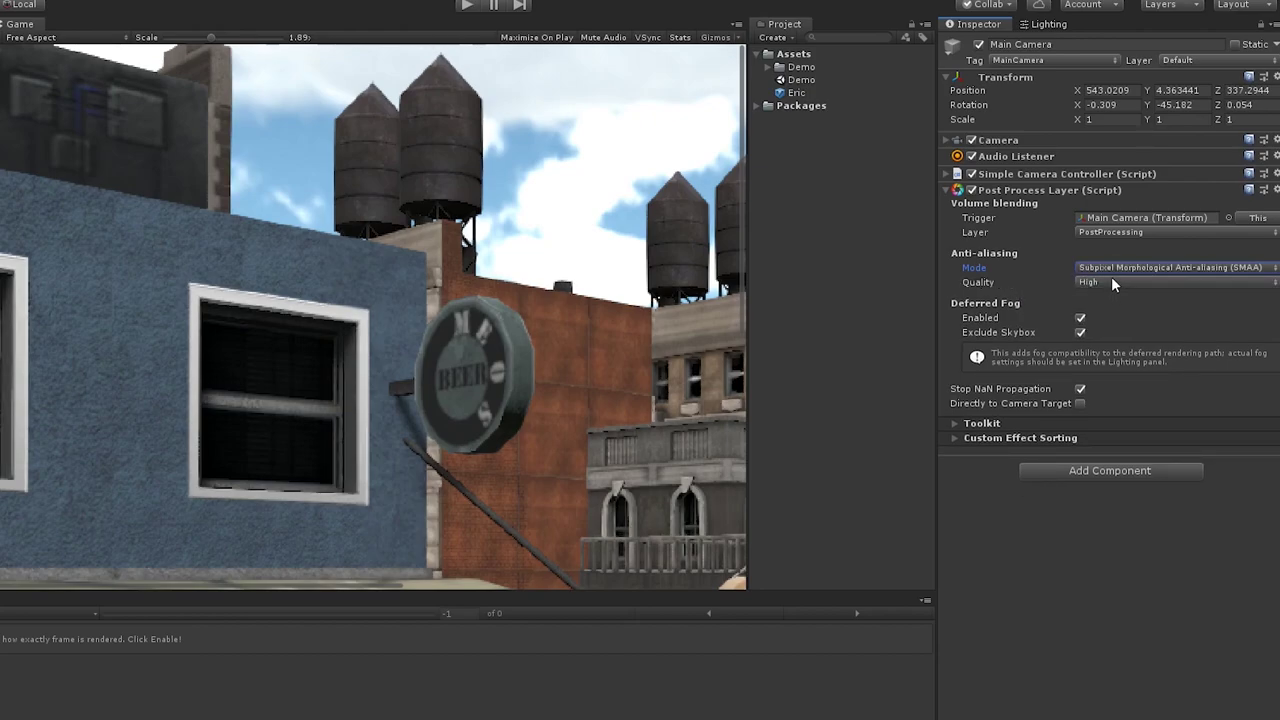
click(1111, 276)
click(1117, 340)
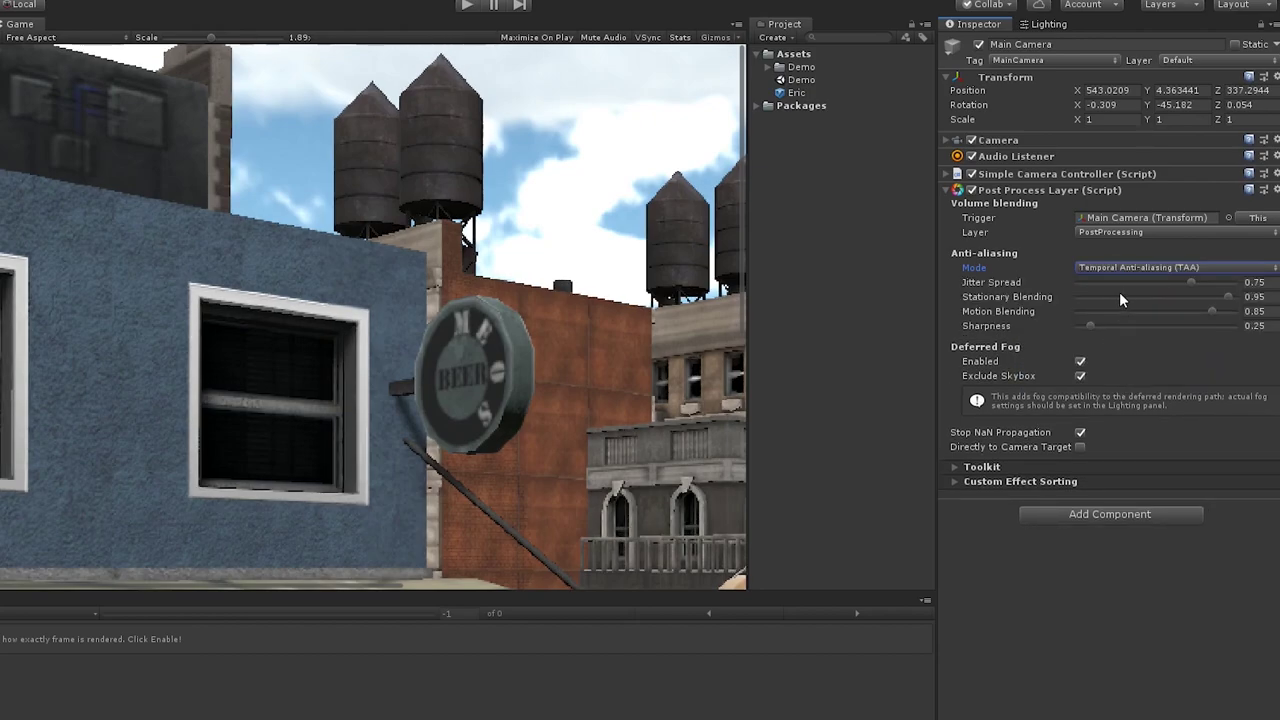
click(1118, 273)
click(1129, 303)
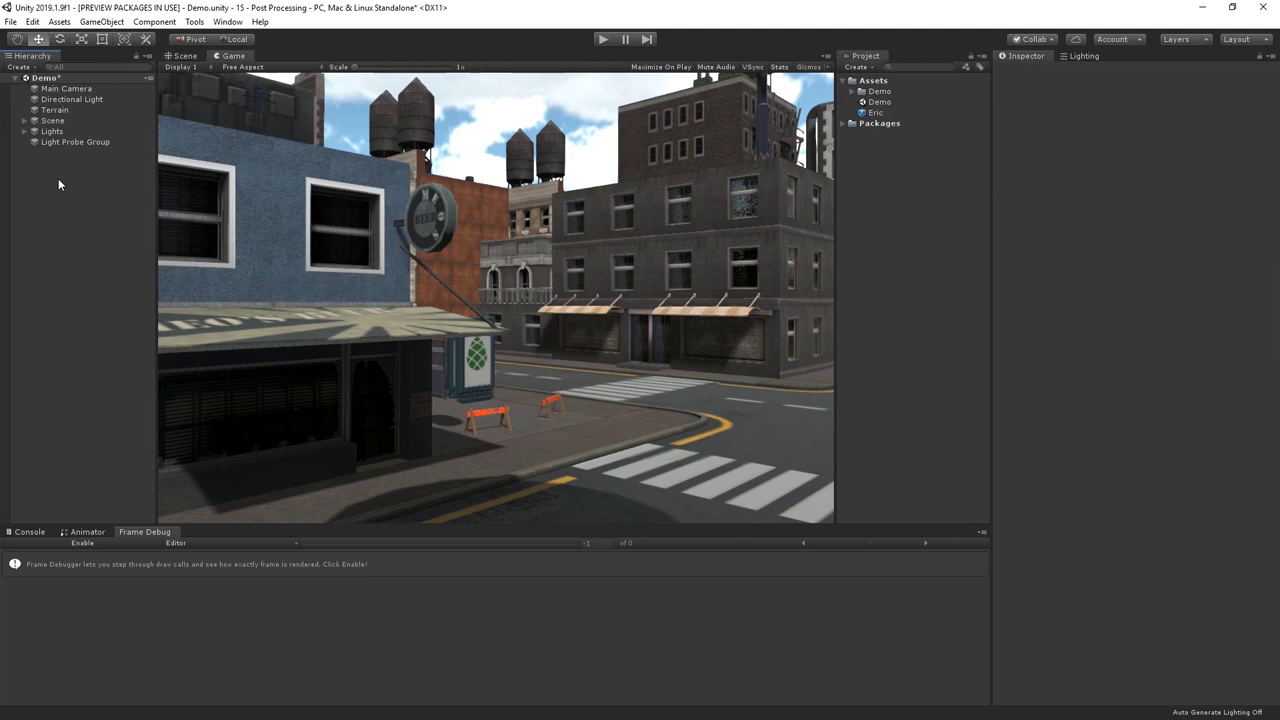
Create an empty GameObject in the Hierarchy named PostFX.
right_click(58, 180)
click(123, 296)
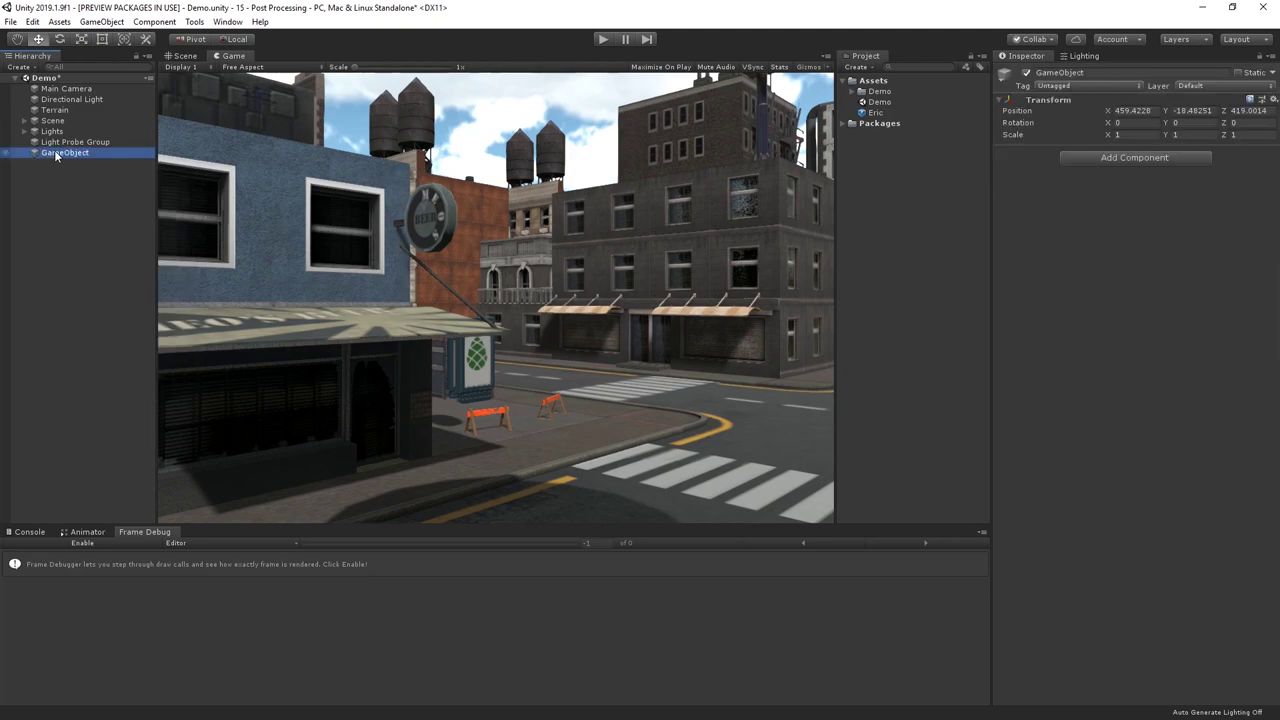
text(PostFX)
key(Return)
In the Scene view, add a Post-process Volume component to PostFX.
click(185, 55)
click(1092, 160)
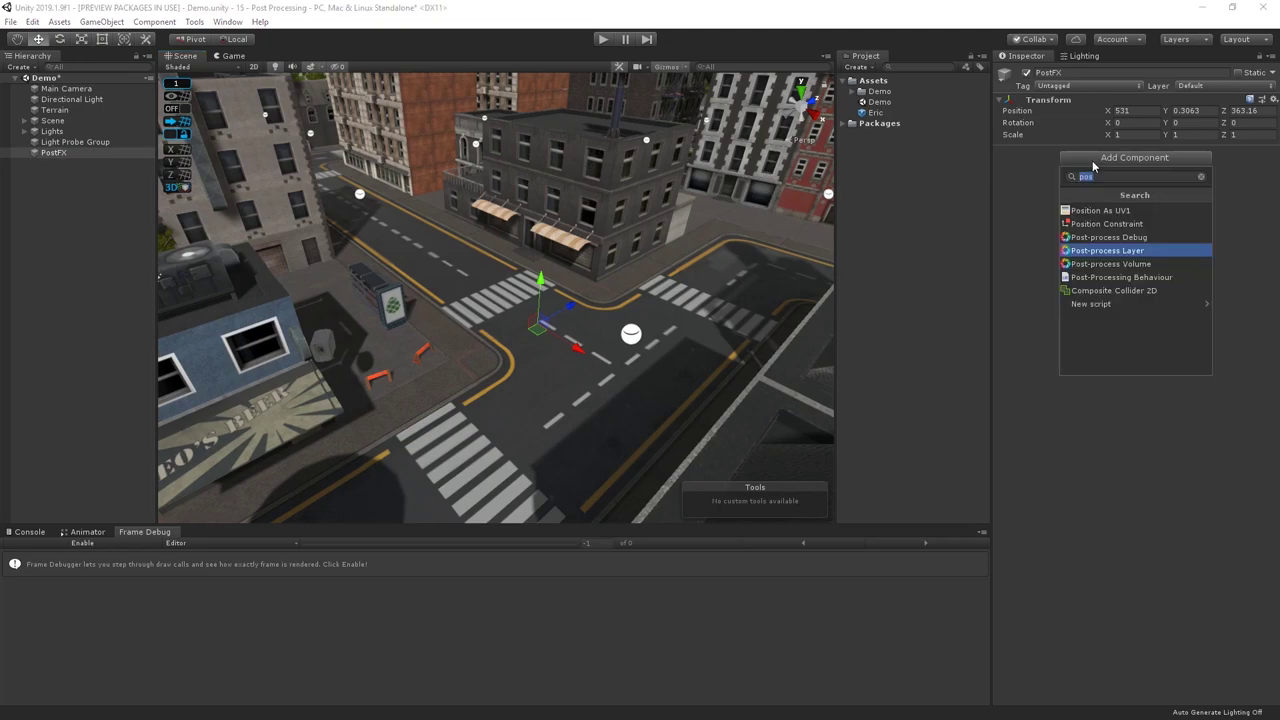
key(Down)
key(Return)
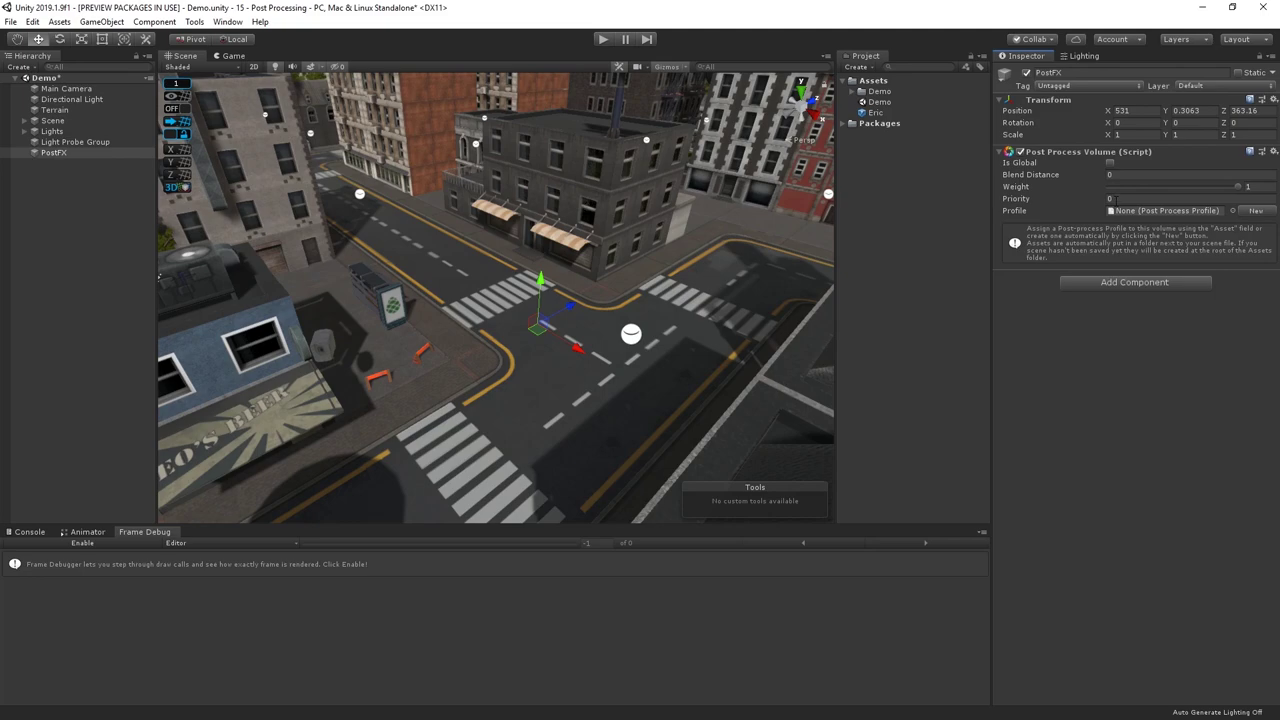
Create a new profile for the volume and put PostFX on the PostProcessing layer.
click(1254, 211)
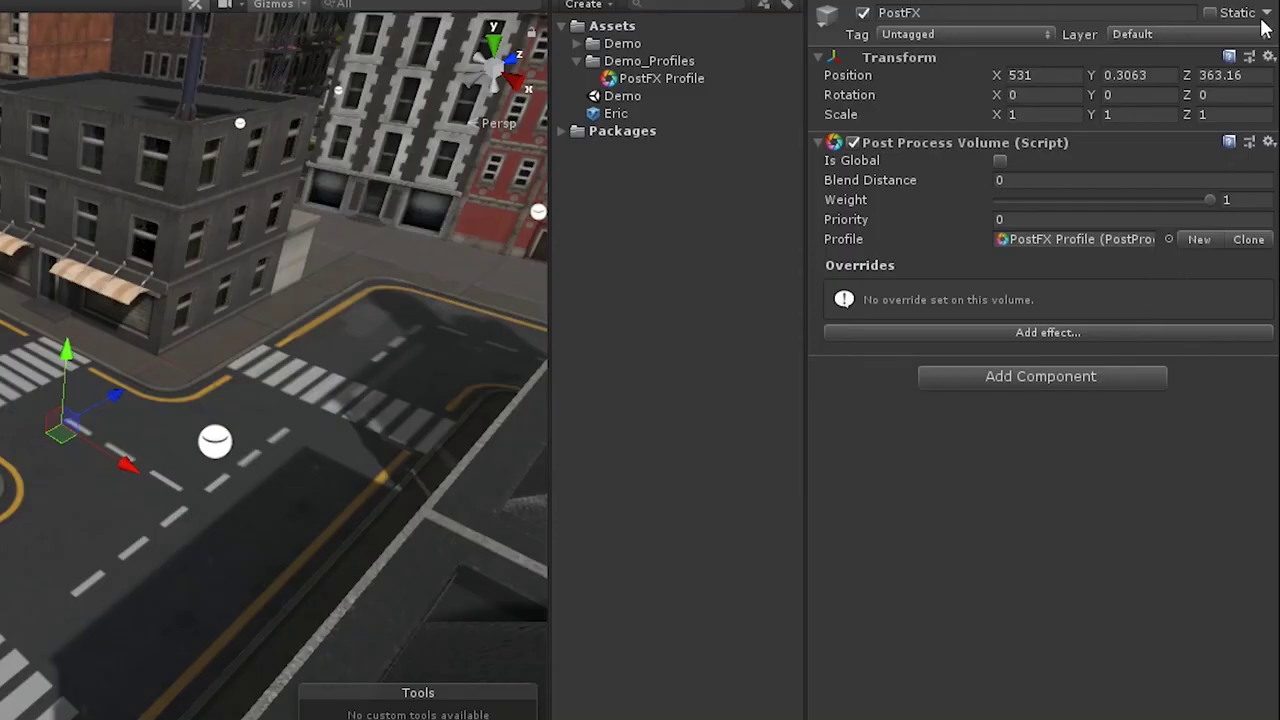
click(1225, 86)
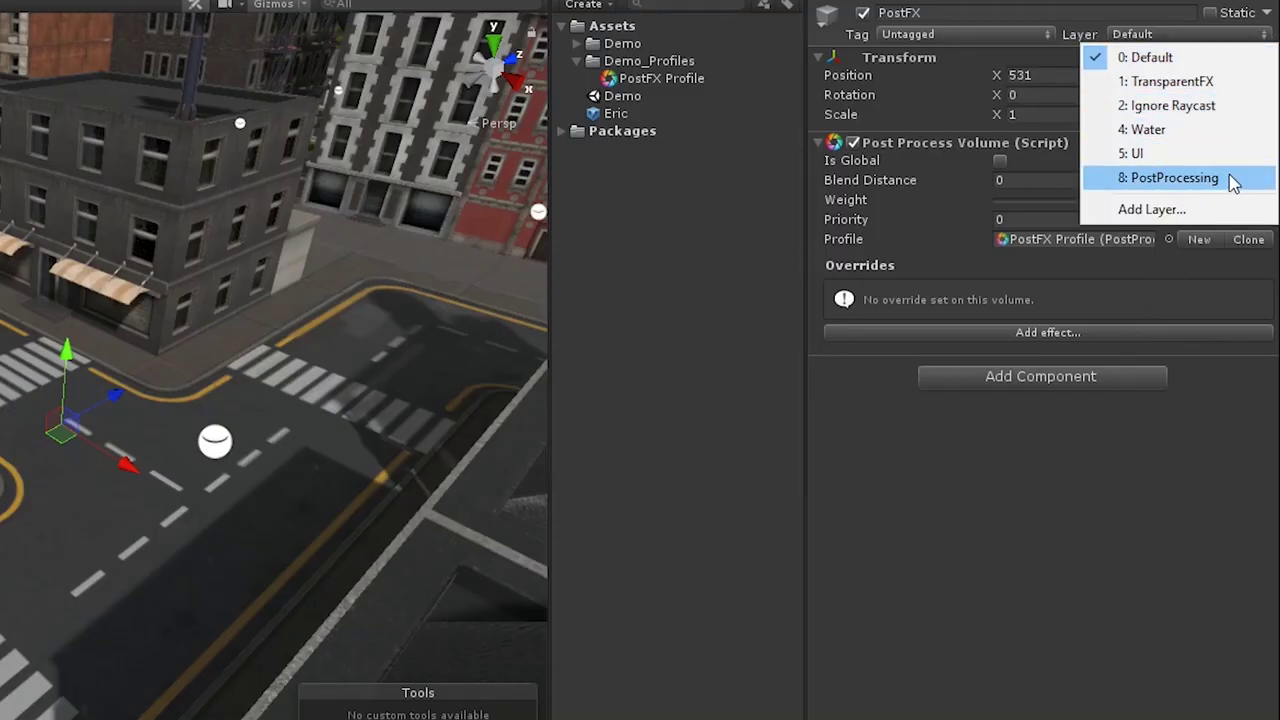
click(1175, 178)
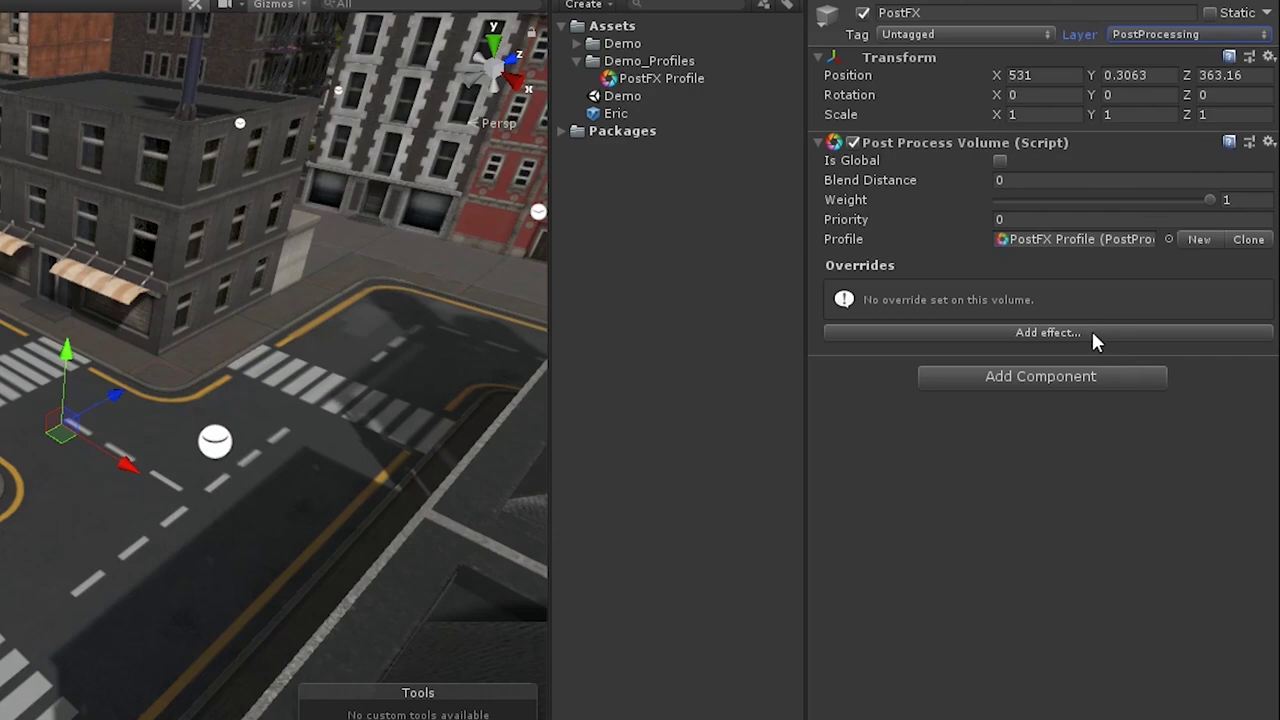
Add a Color Grading effect to the profile with Saturation overridden to -100.
click(1092, 340)
mouse_move(1118, 350)
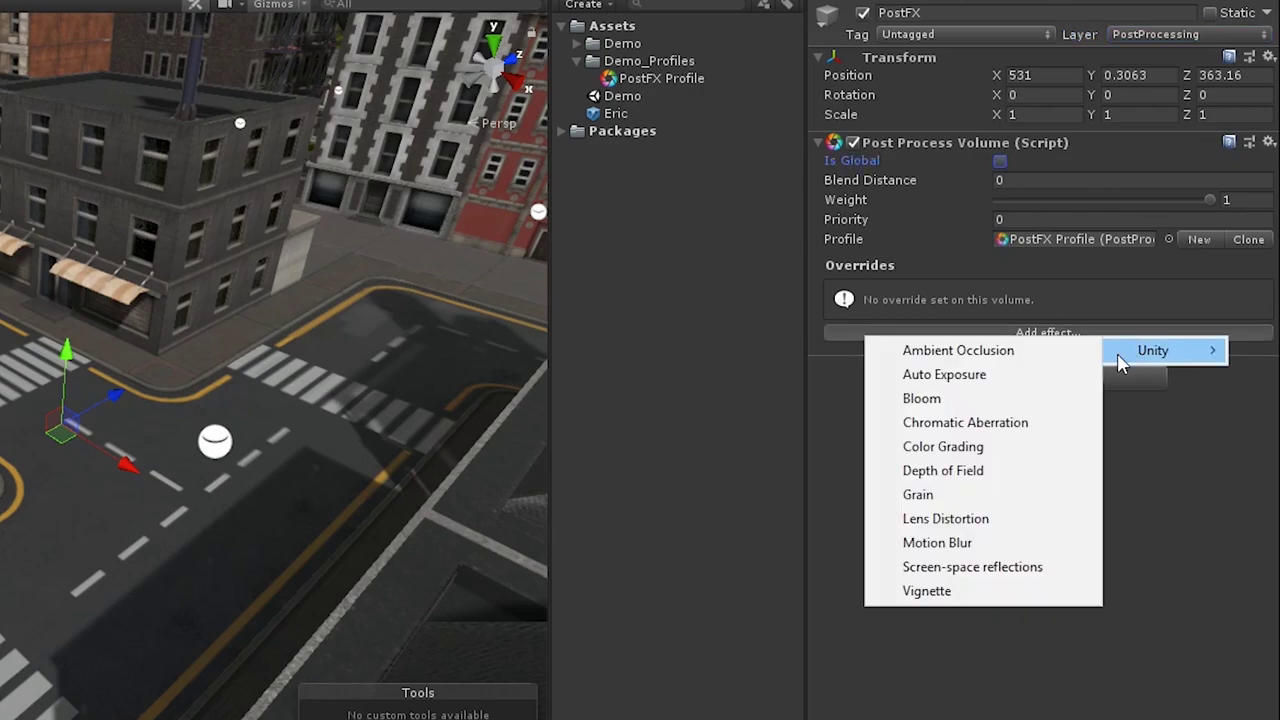
click(1022, 446)
click(840, 286)
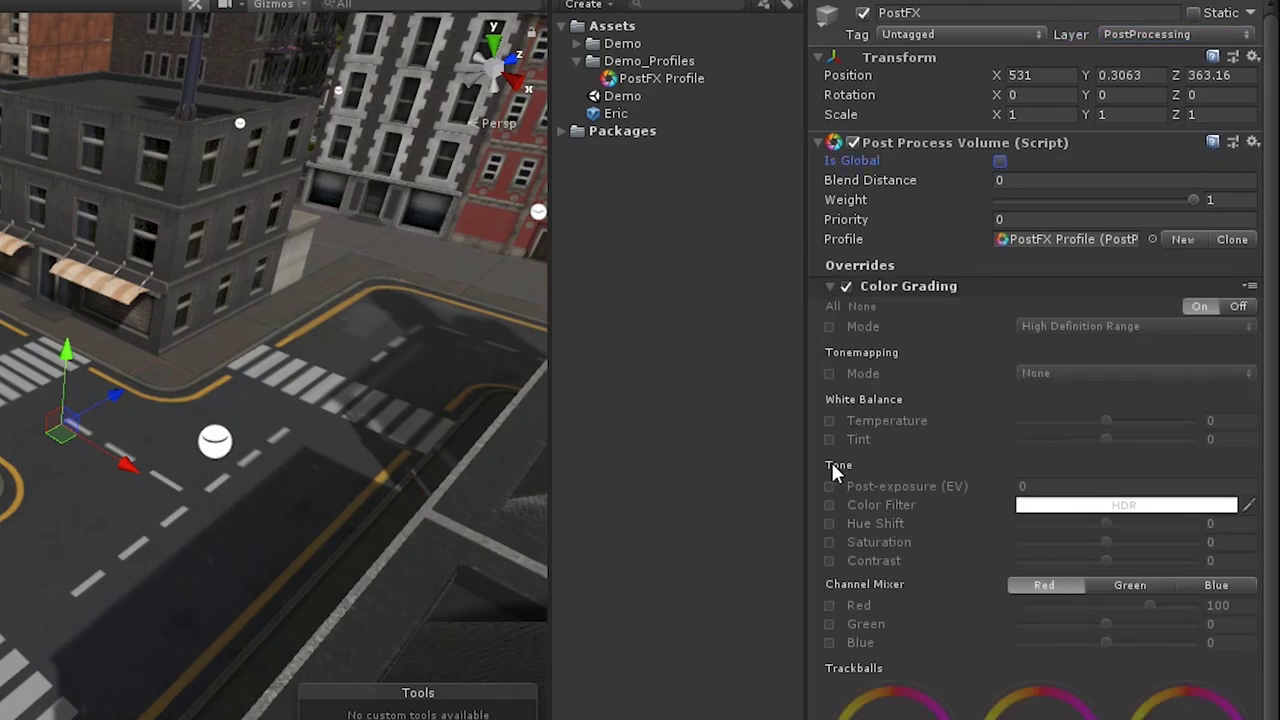
click(829, 542)
drag(1088, 542, 820, 373)
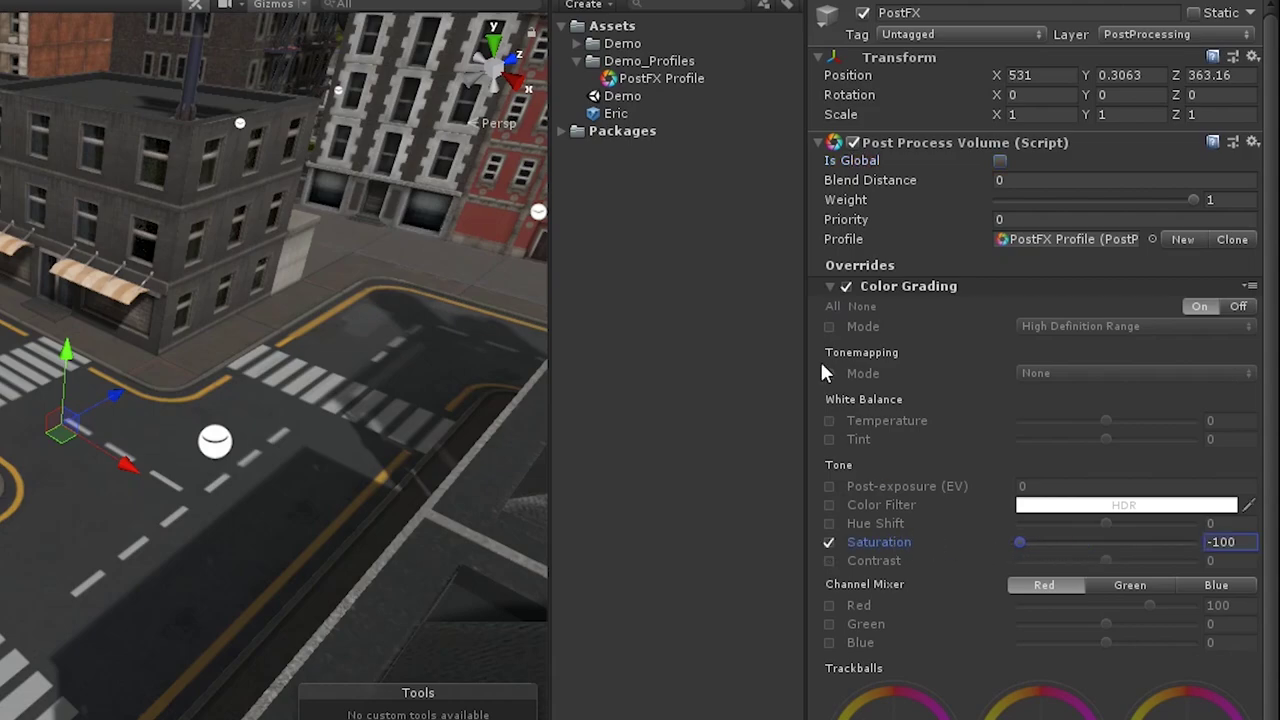
click(829, 287)
click(972, 358)
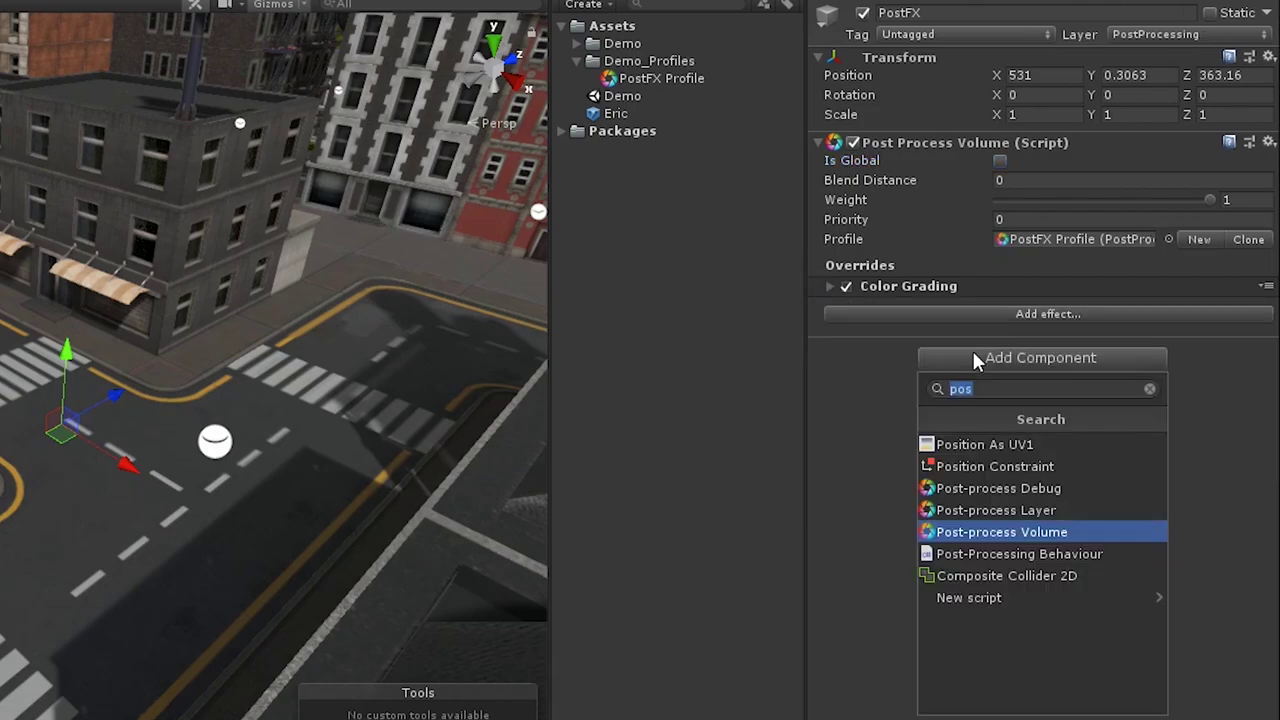
Add a Box Collider to PostFX, stretch it about 12 units deep, and test-run the scene.
text(box)
key(Down)
key(Return)
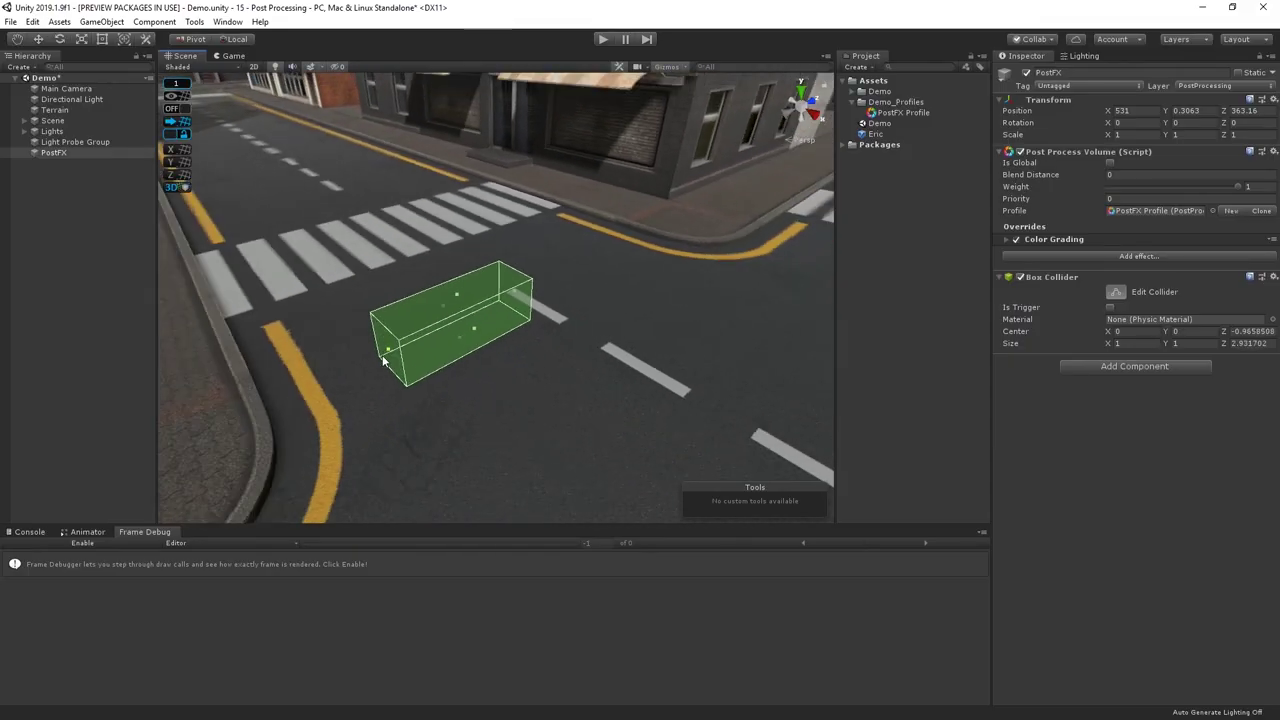
drag(380, 360, 514, 80)
scroll(390, 241, down, 3)
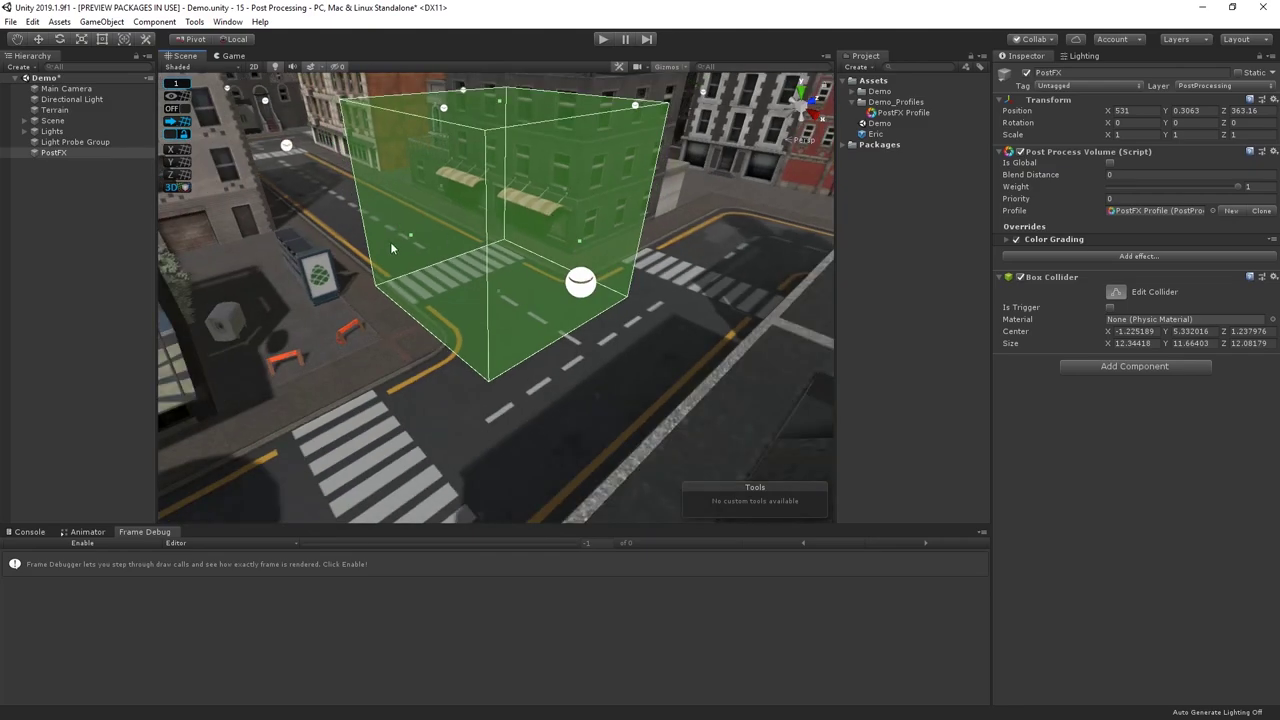
key(ctrl+p)
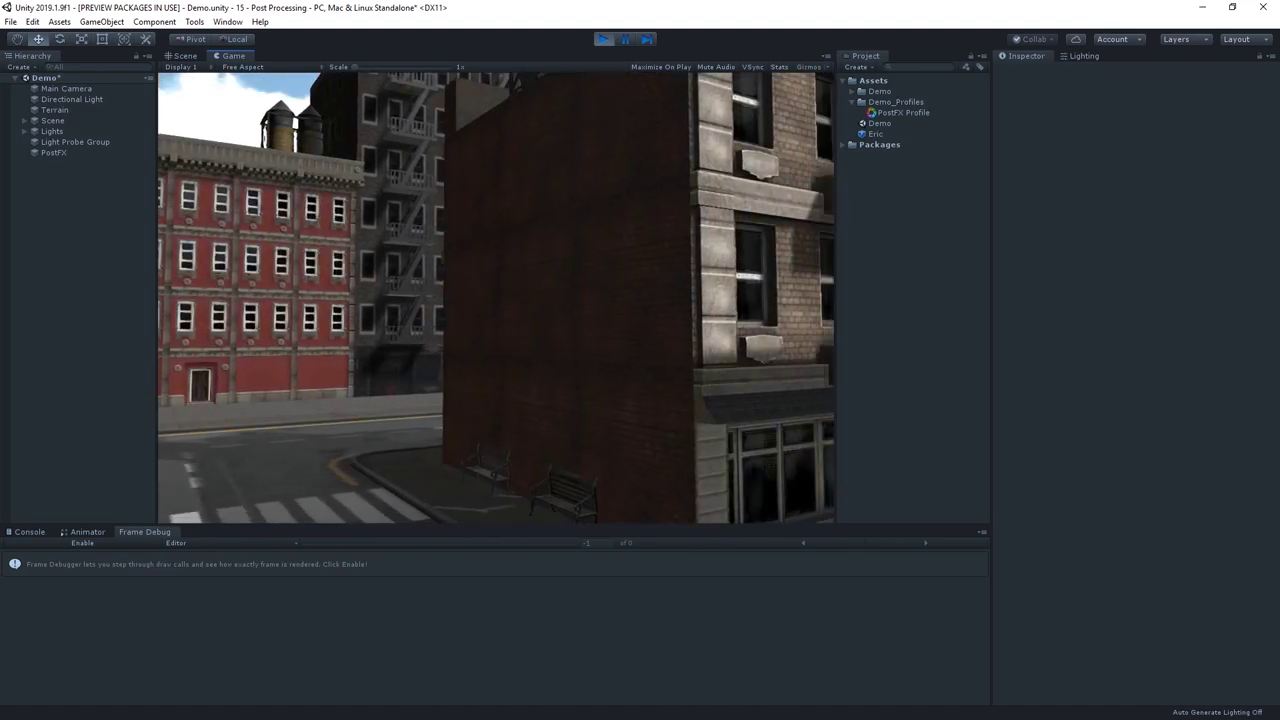
key(ctrl+p)
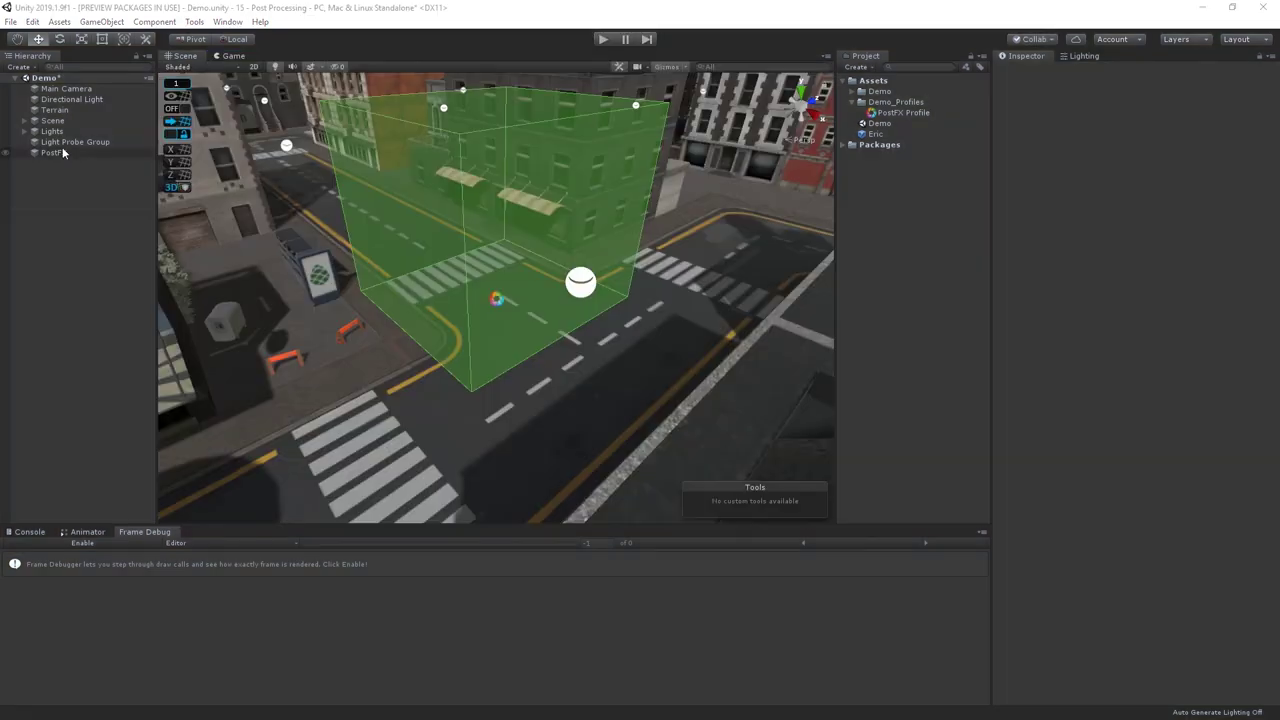
Set the PostFX volume's Blend Distance to 1 and play the scene to check blending.
click(62, 148)
drag(1076, 174, 1091, 174)
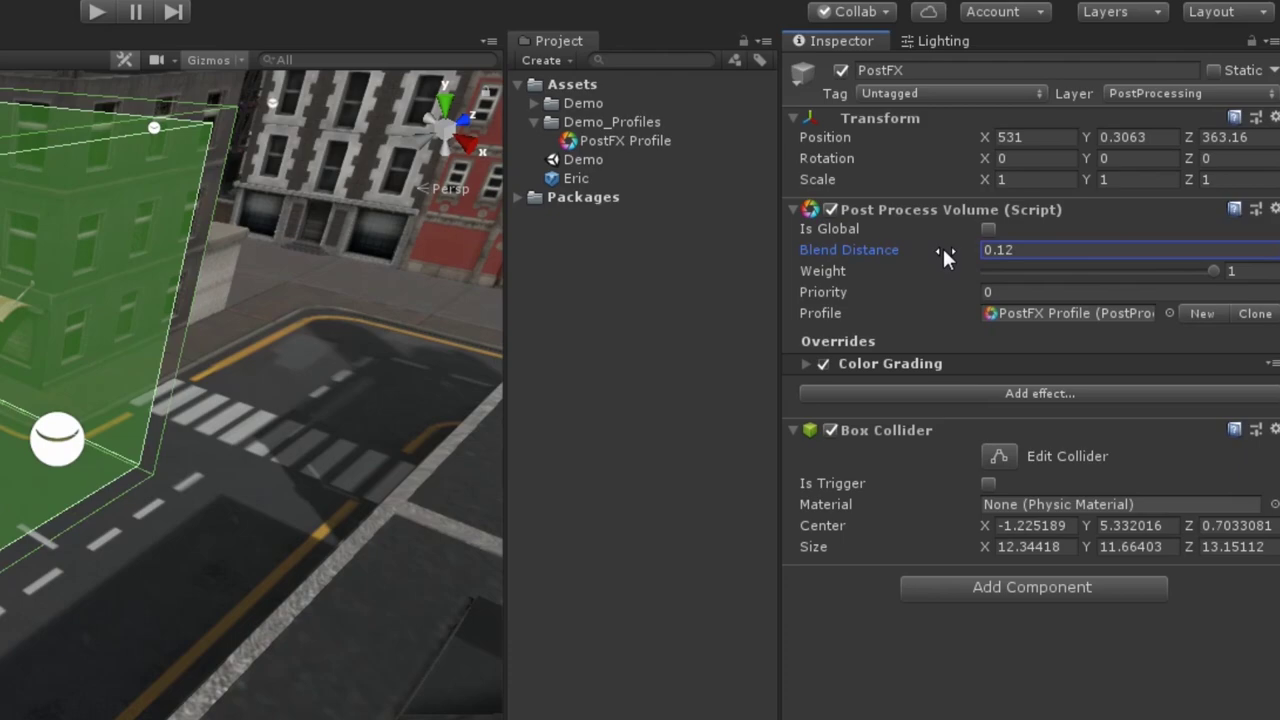
drag(956, 250, 962, 249)
click(1057, 249)
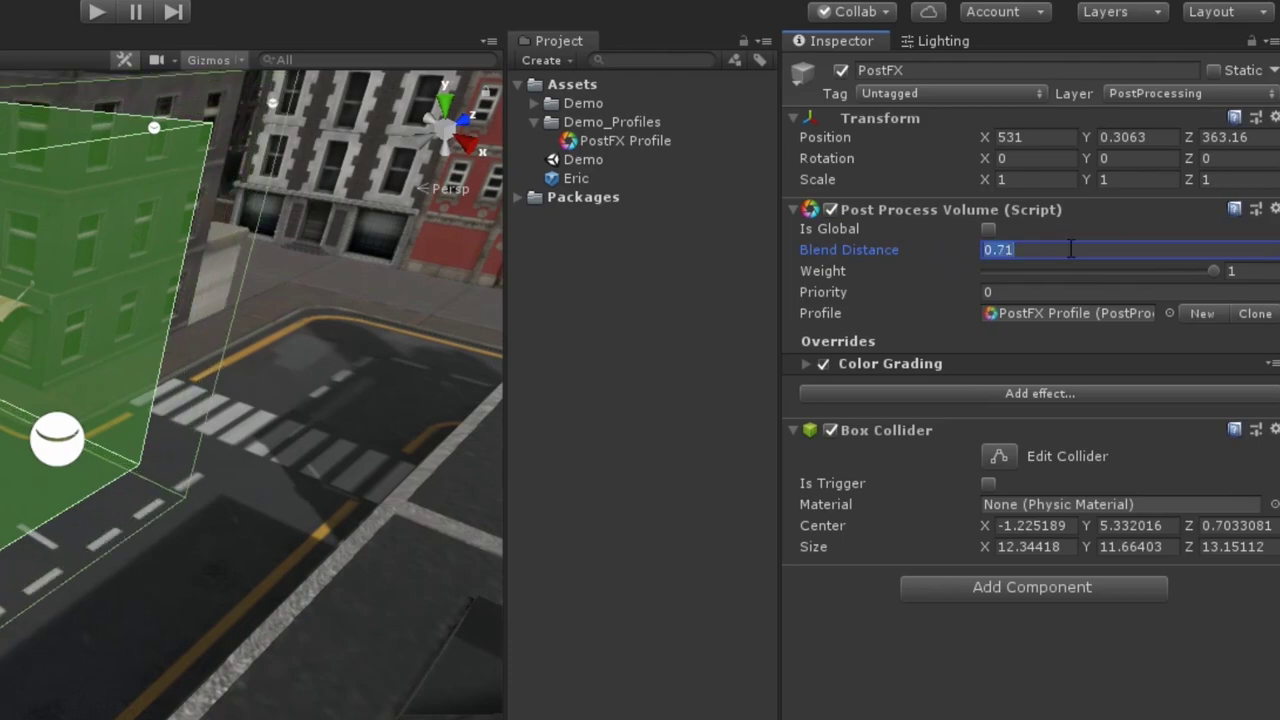
text(1)
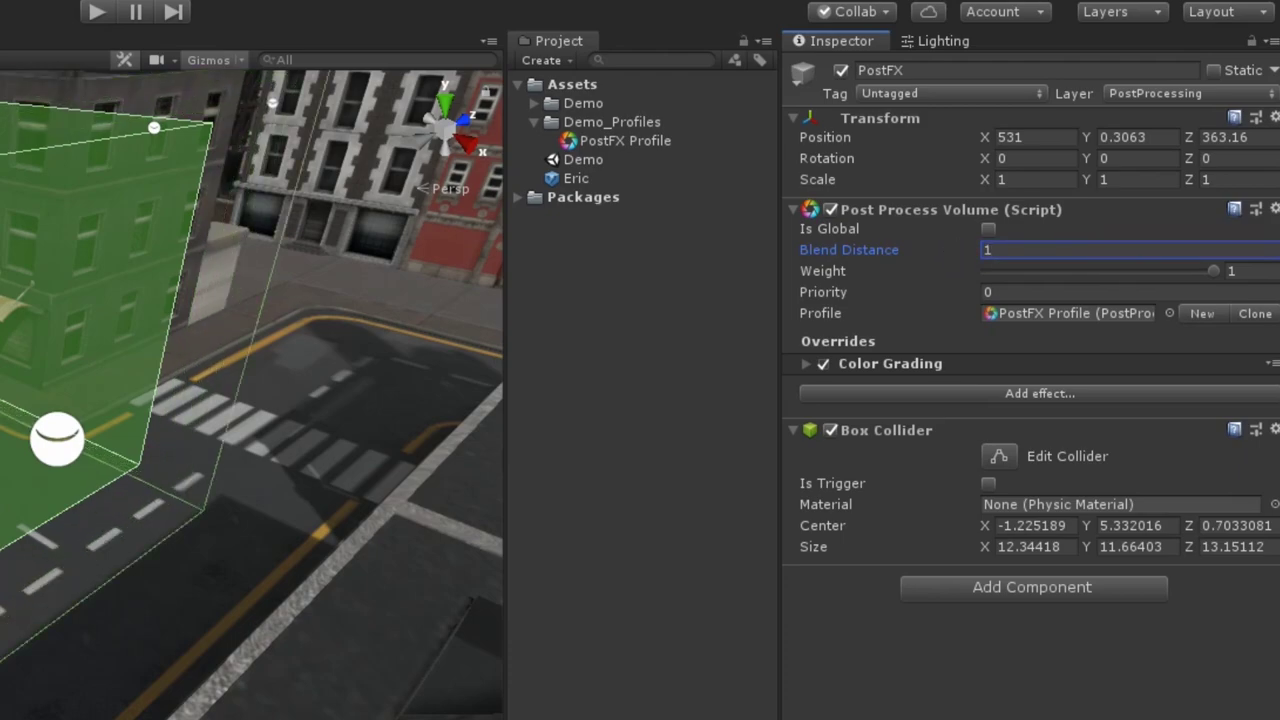
key(ctrl+p)
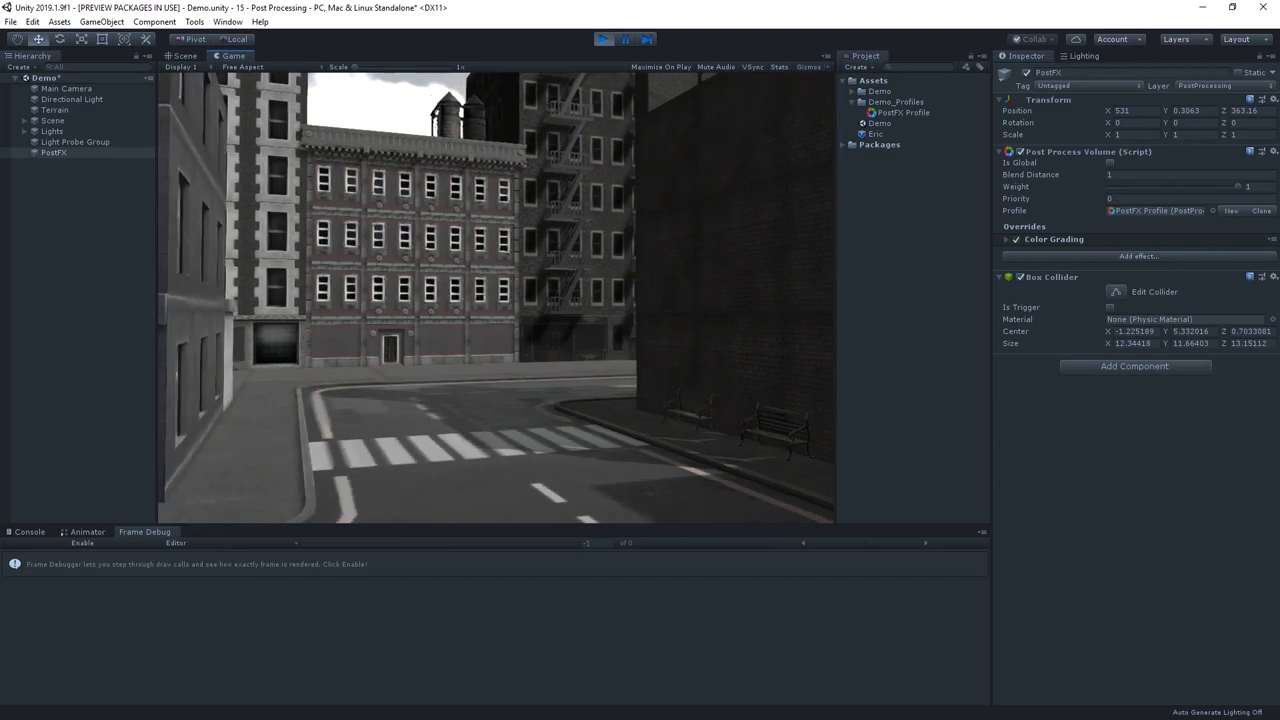
Stop play, delete PostFX's Box Collider, and turn on Is Global for the volume.
key(ctrl+p)
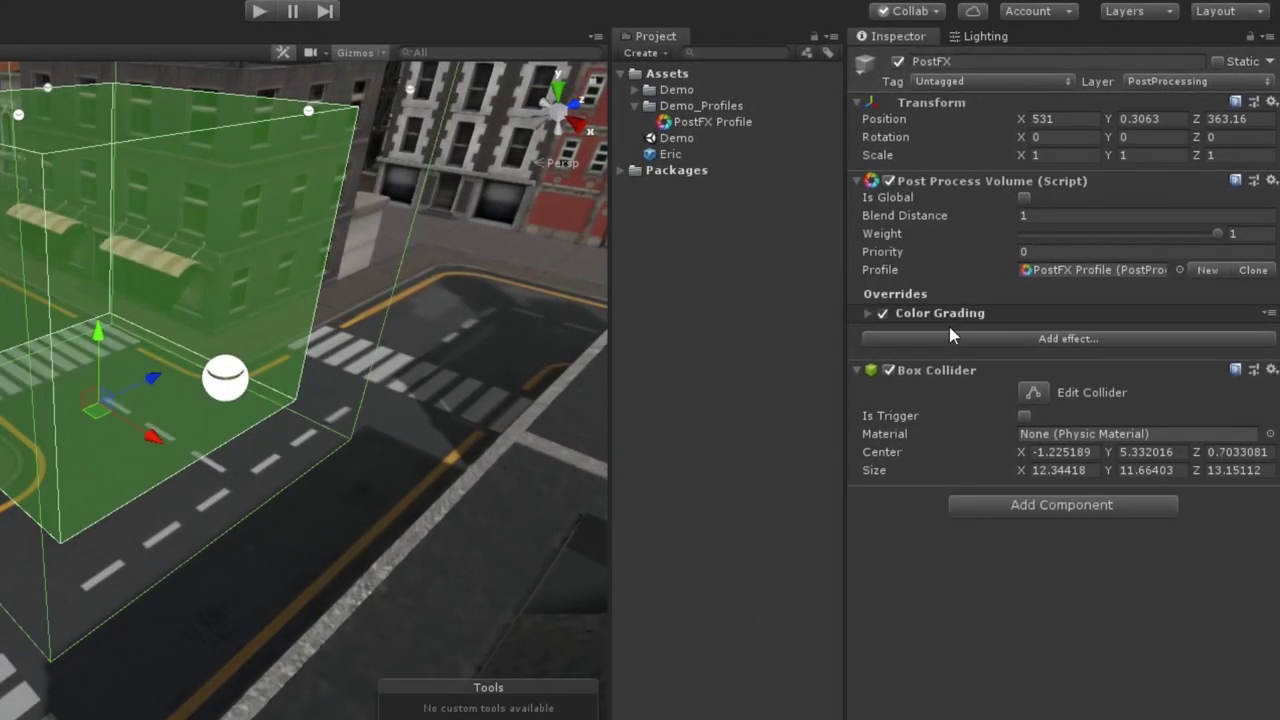
right_click(1053, 276)
click(1028, 410)
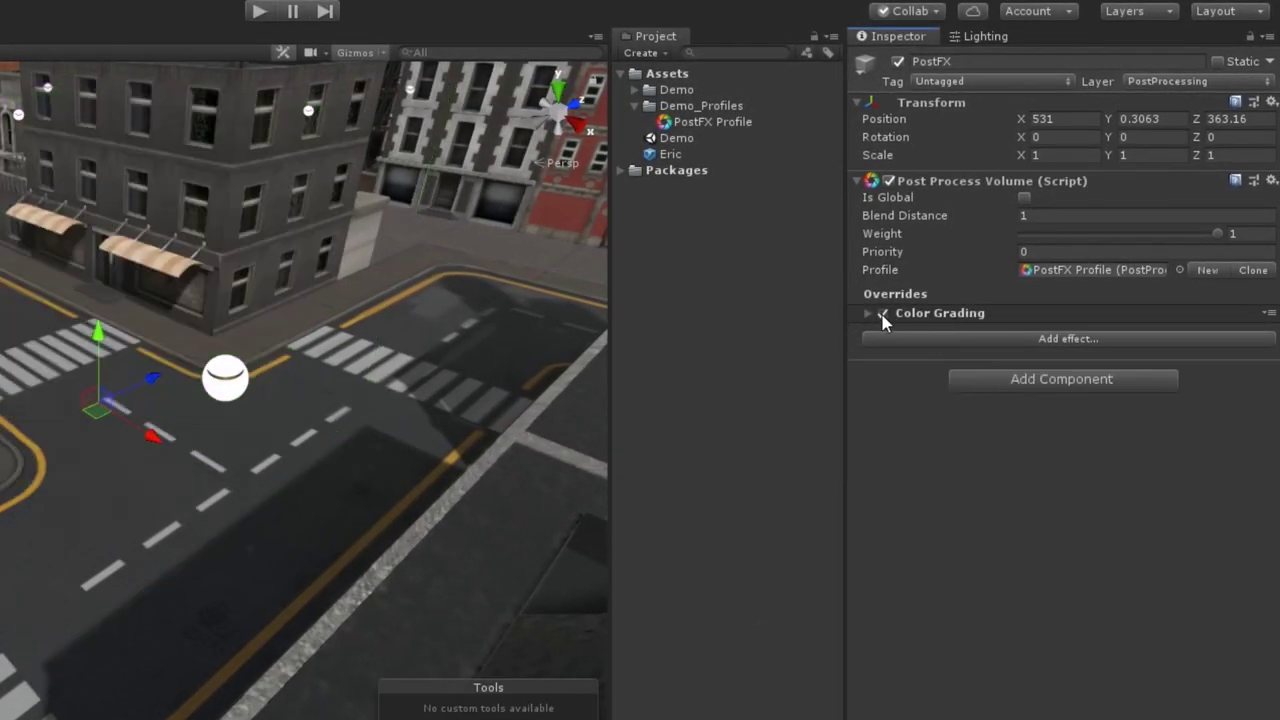
click(1024, 198)
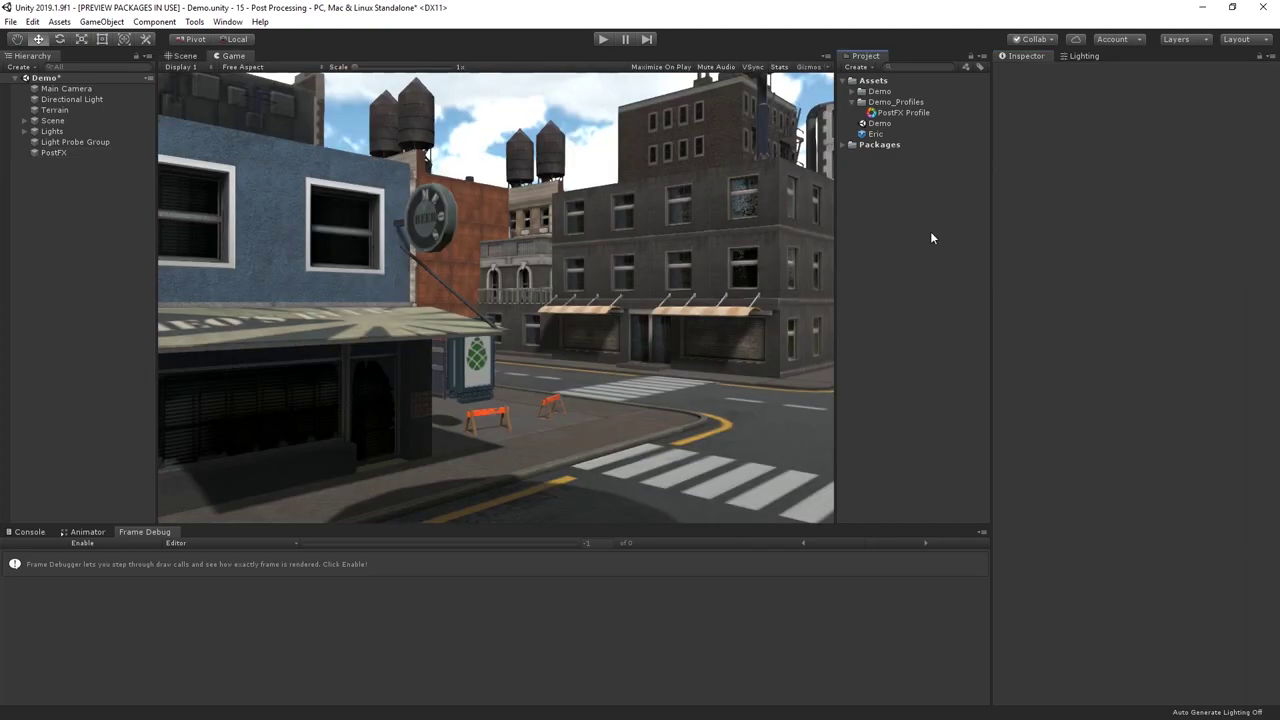
Set PostFX's Color Grading mode to High Definition Range with ACES tonemapping.
click(60, 152)
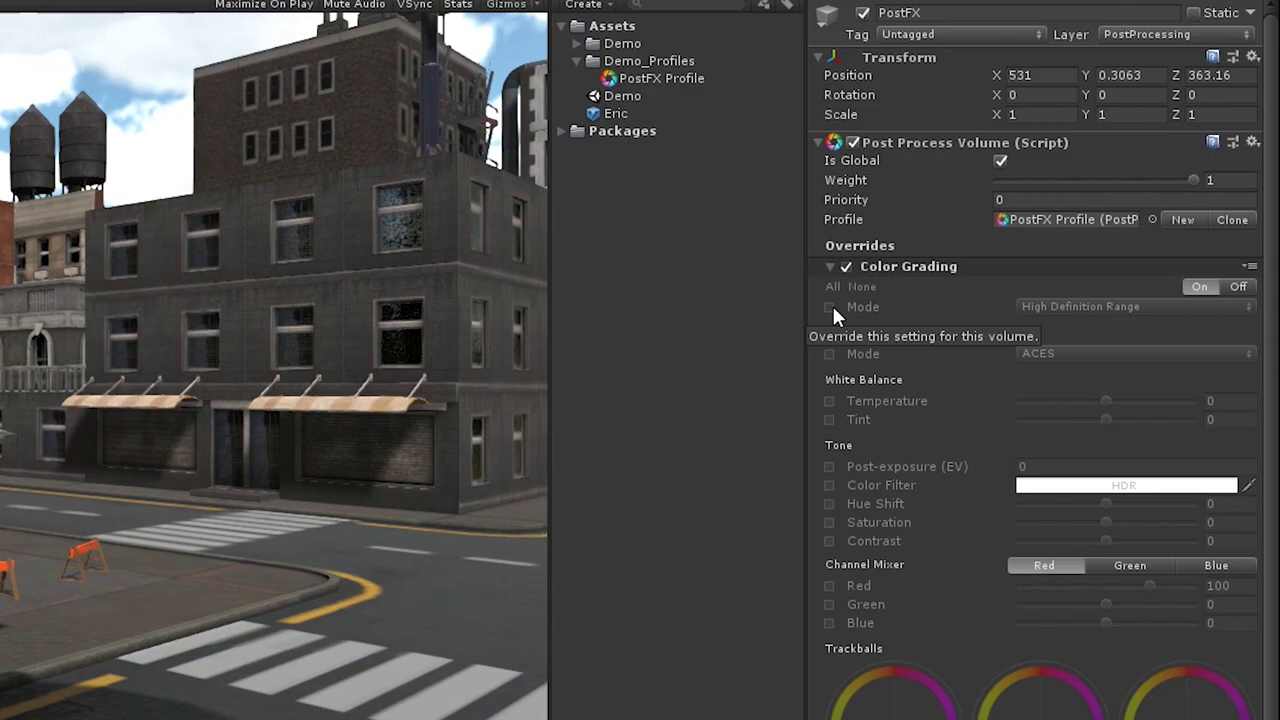
click(1006, 251)
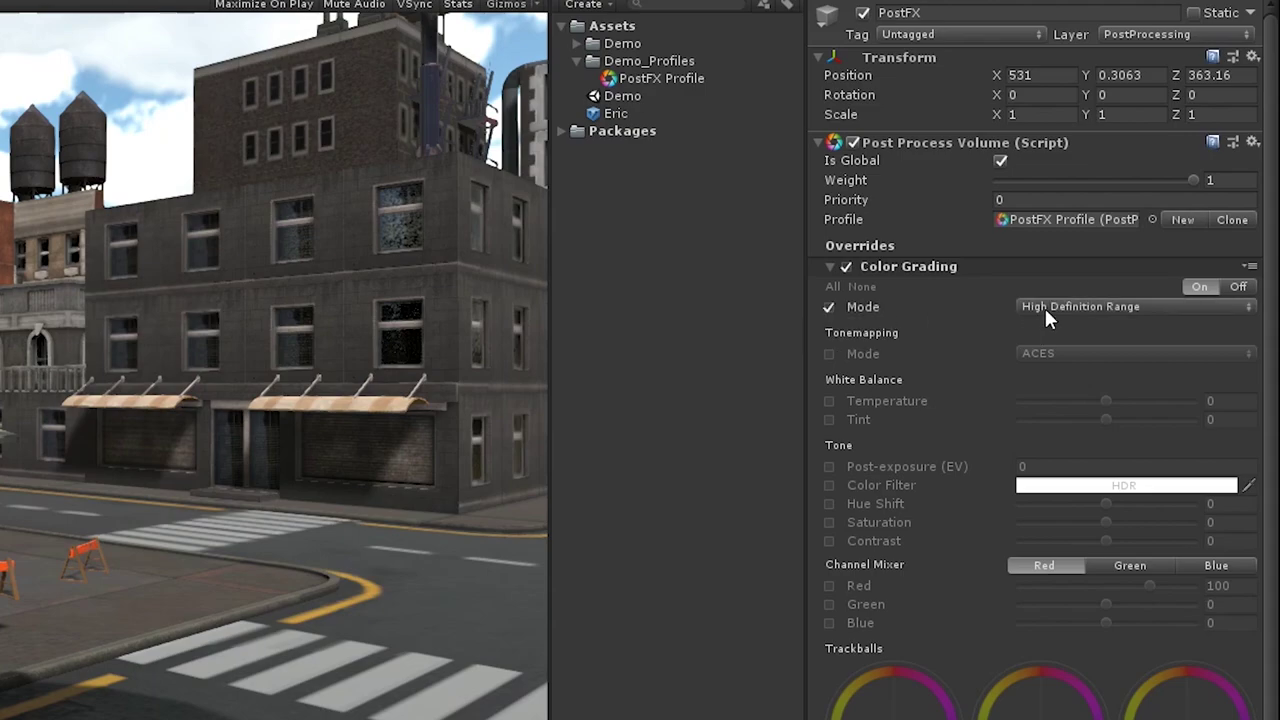
click(1045, 312)
click(997, 352)
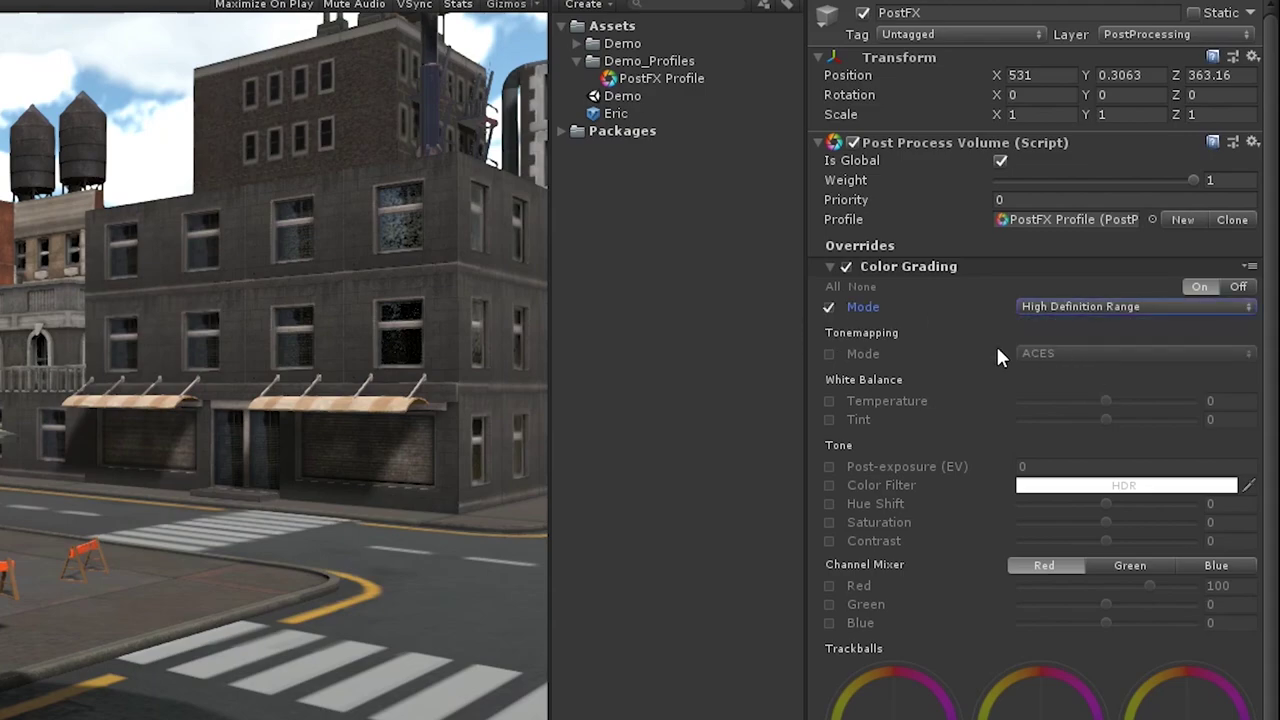
click(829, 354)
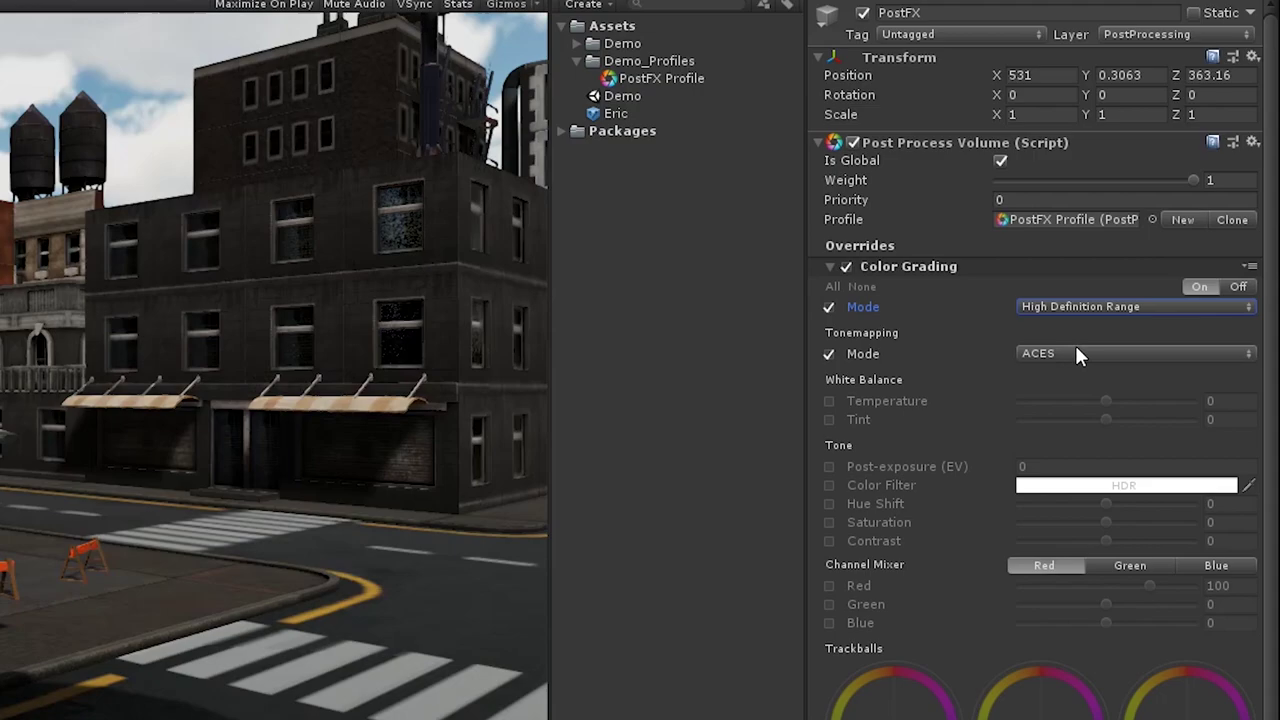
Override Color Grading Saturation to 30 and Contrast to -5.
click(828, 522)
click(828, 541)
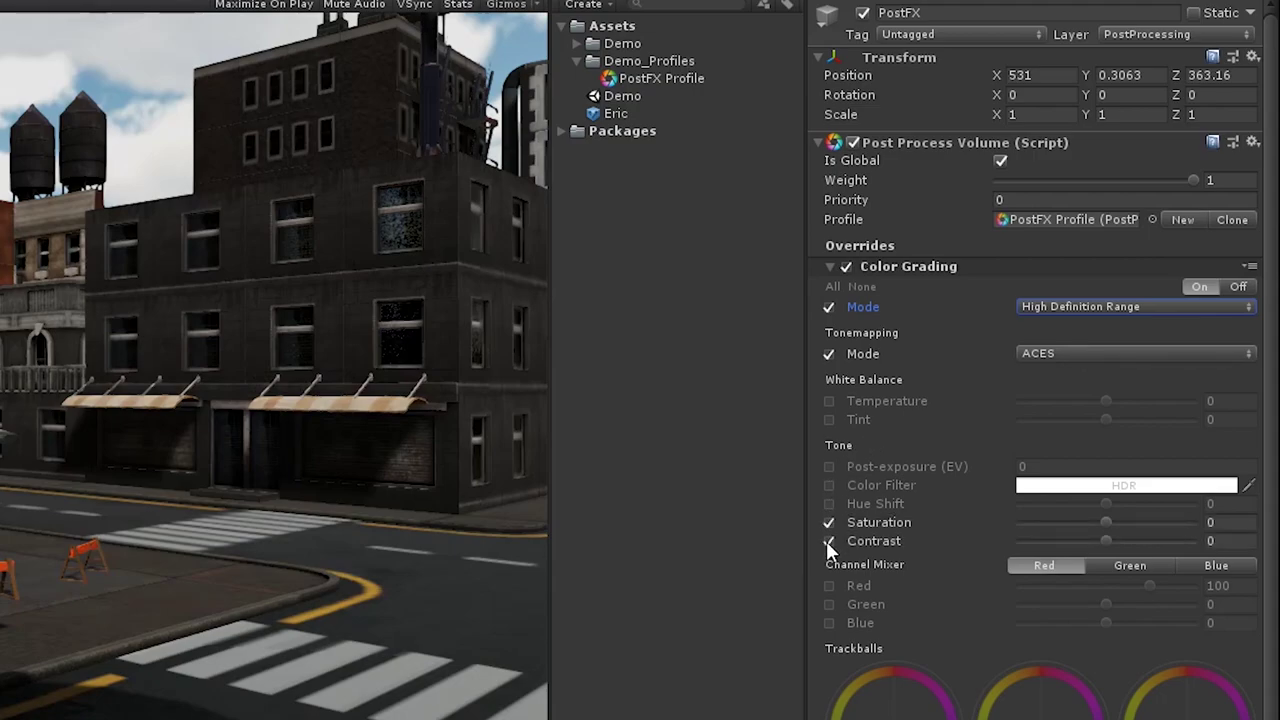
click(1236, 524)
text(30)
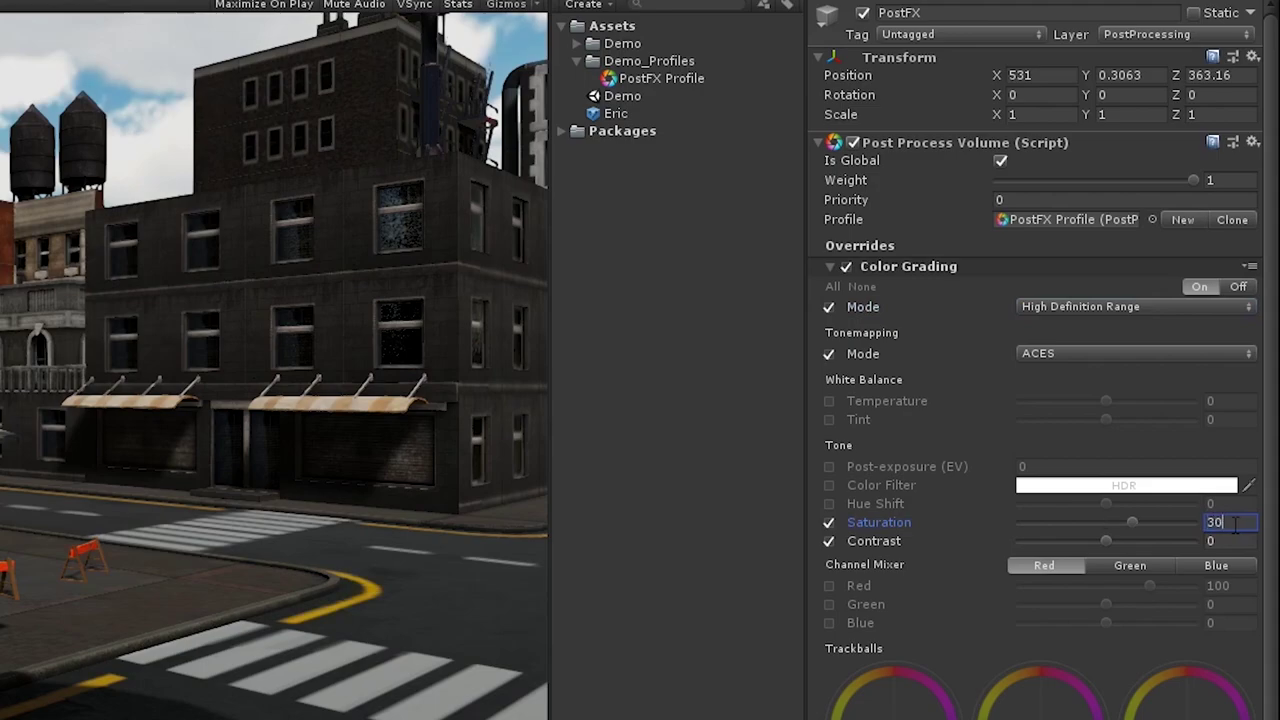
click(1233, 542)
text(-5)
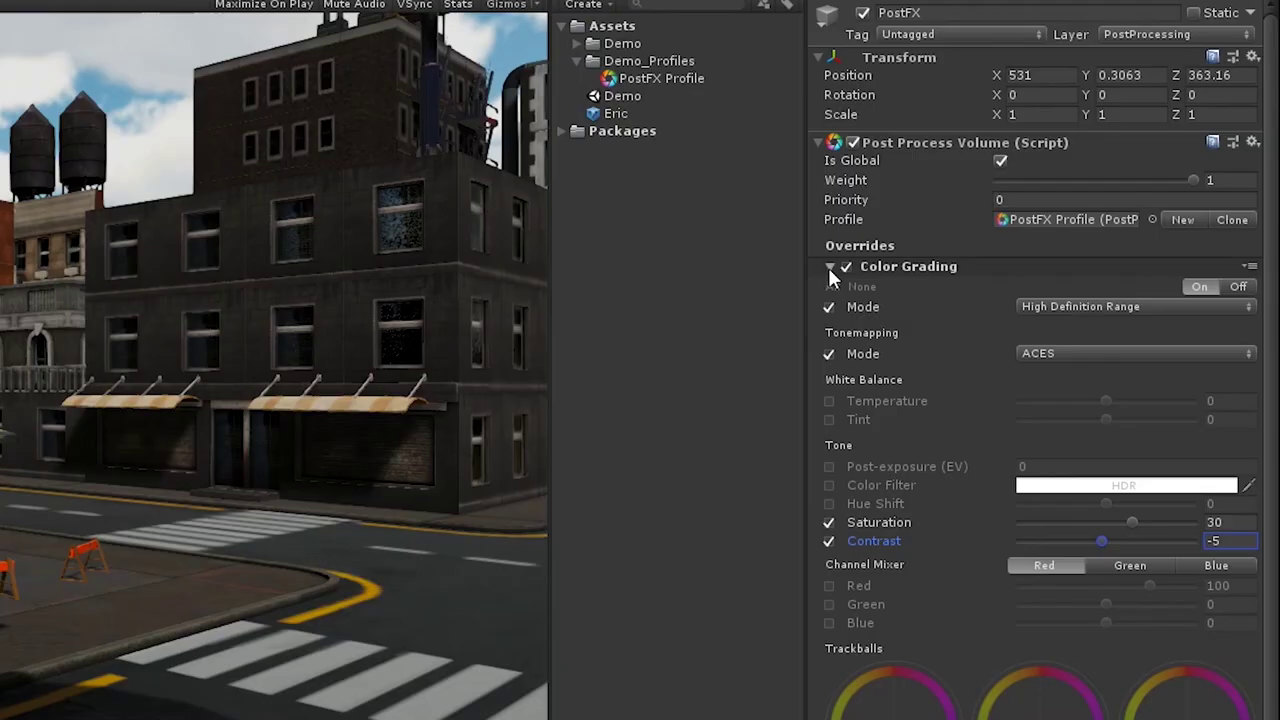
Add an Auto Exposure effect to the PostFX profile and expand its settings.
click(1007, 227)
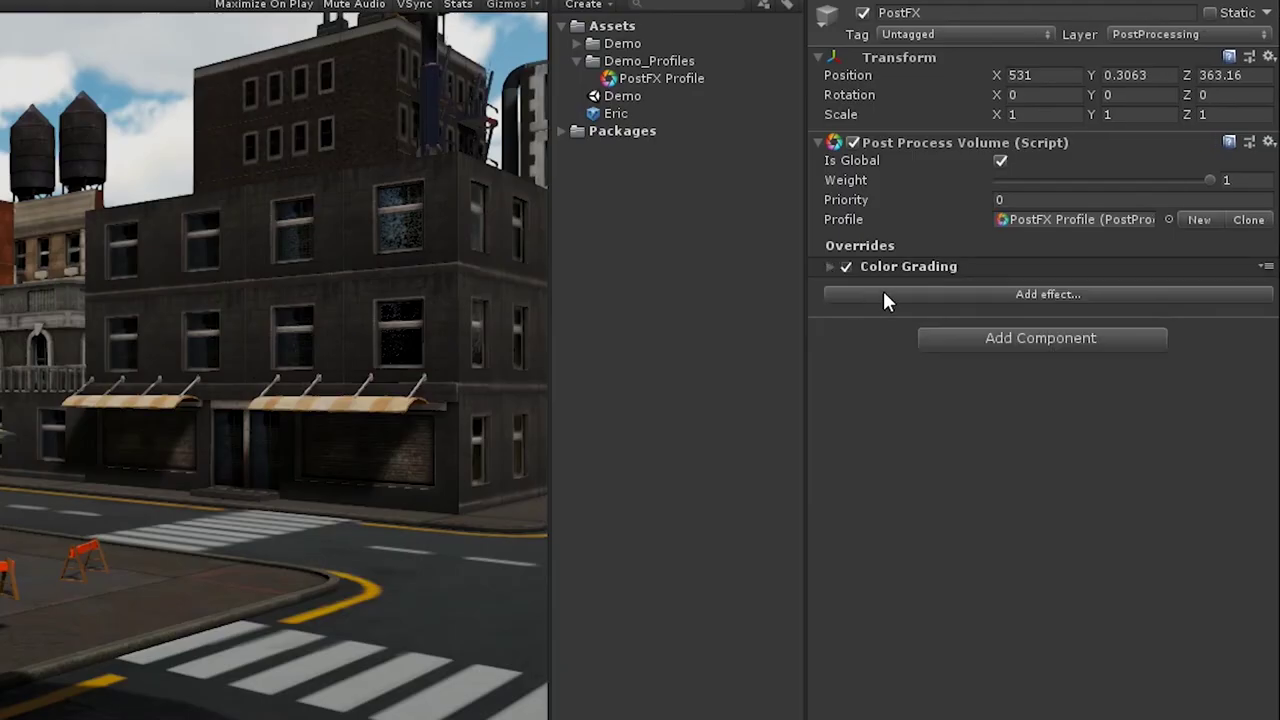
click(1040, 245)
mouse_move(930, 305)
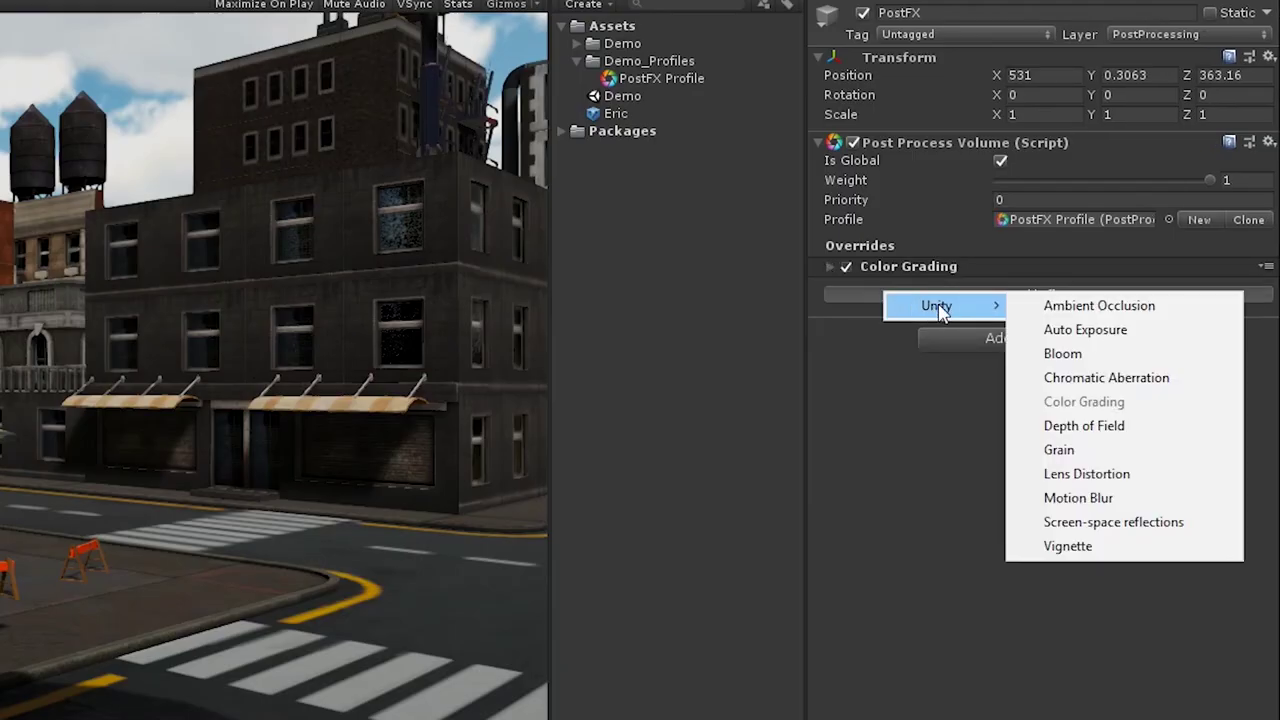
click(1099, 327)
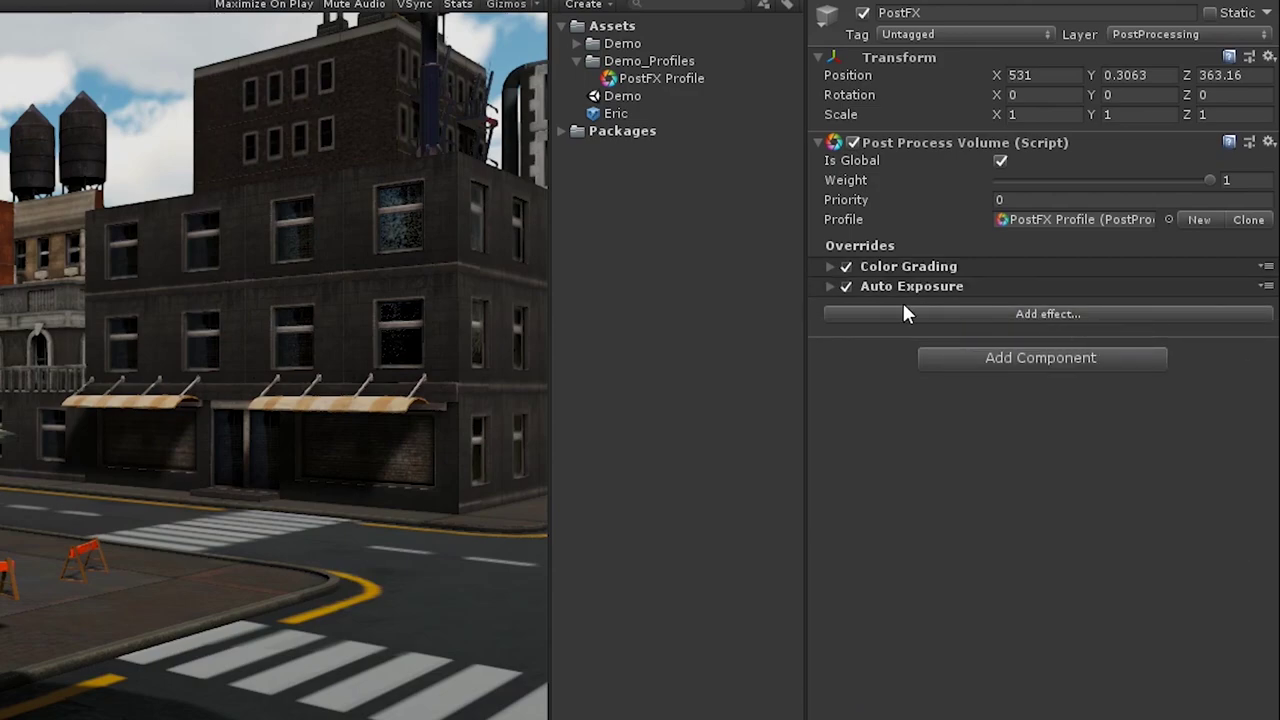
click(830, 287)
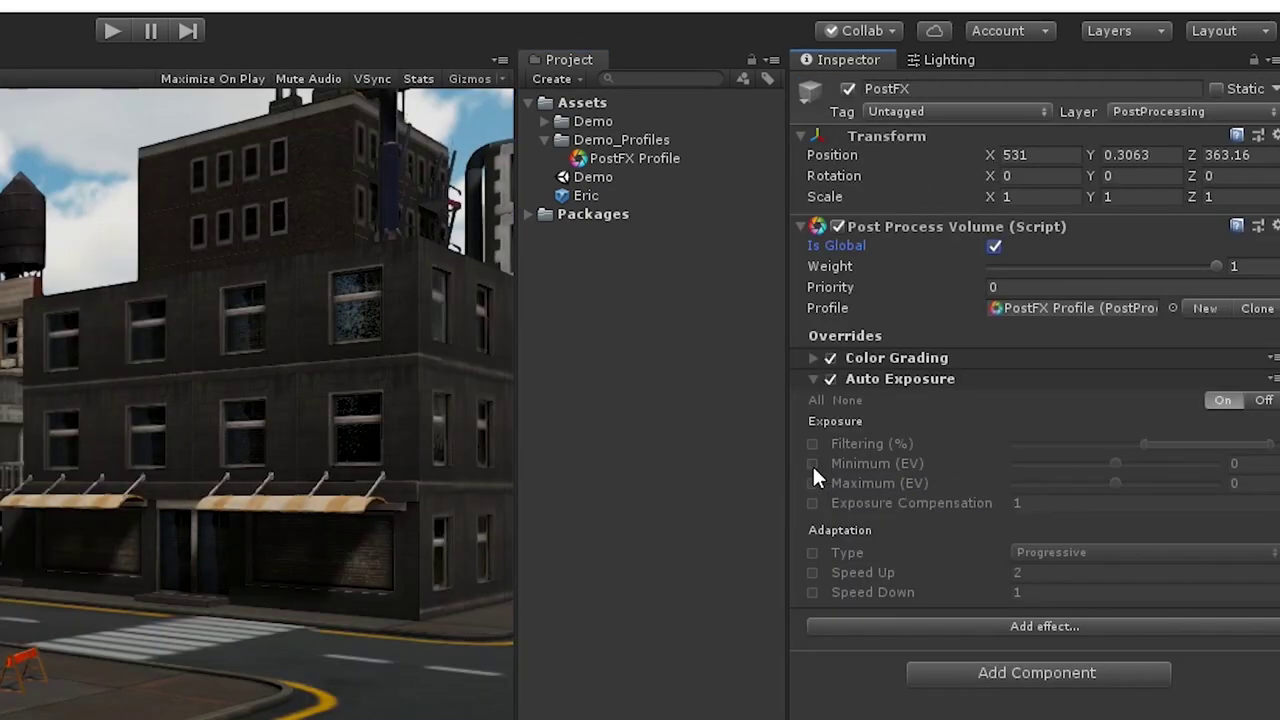
Override Minimum, Maximum, Exposure Compensation and Filtering, widening Filtering to its full range.
click(812, 464)
click(811, 483)
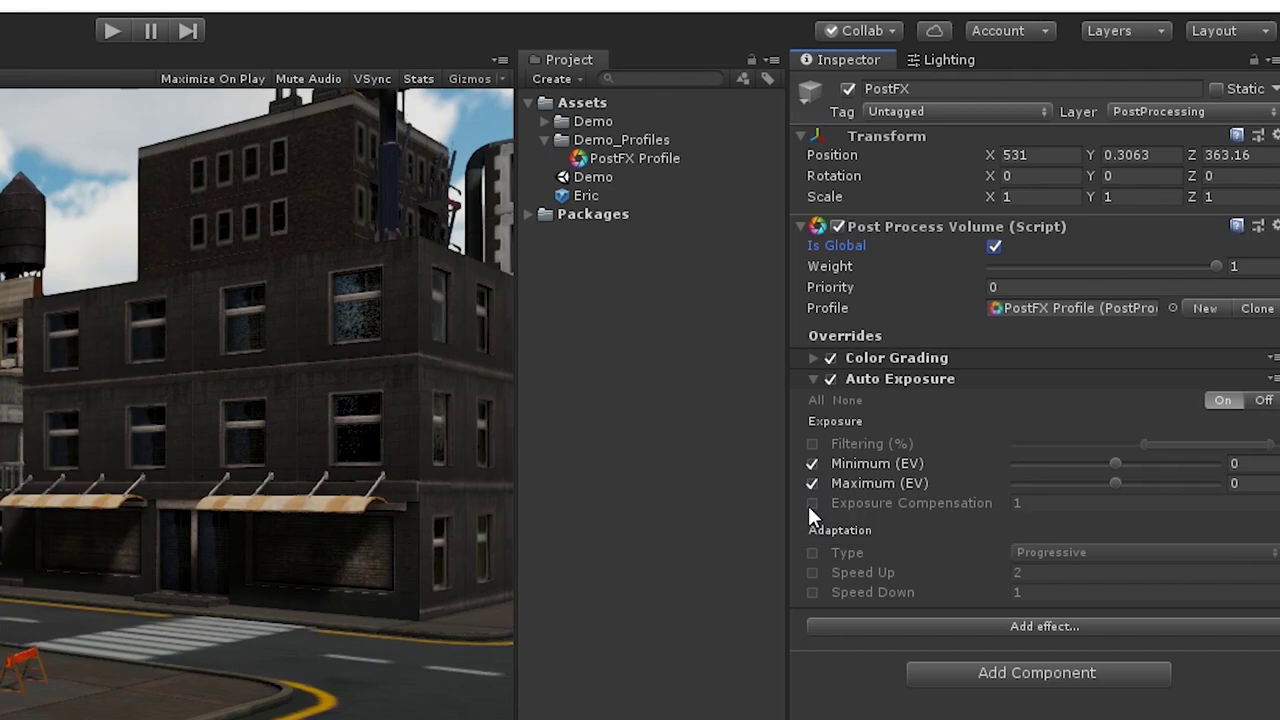
click(811, 503)
click(811, 443)
drag(1145, 444, 1000, 448)
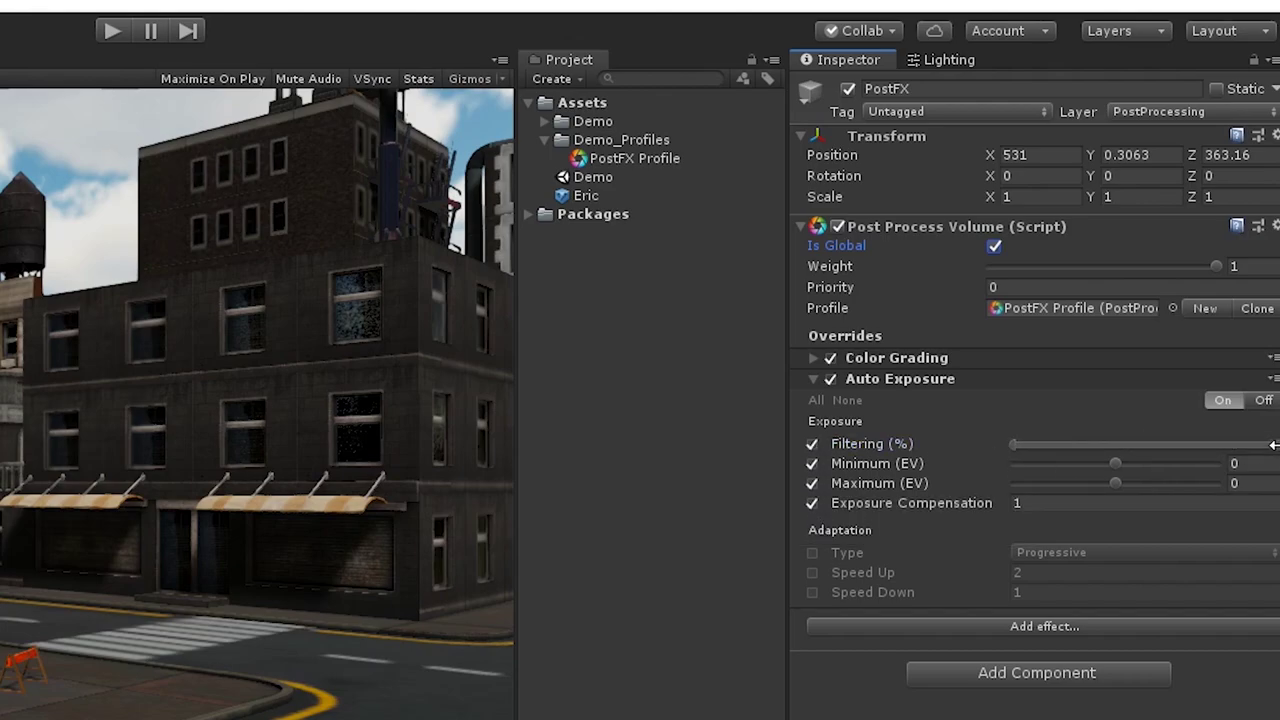
drag(1273, 445, 1279, 445)
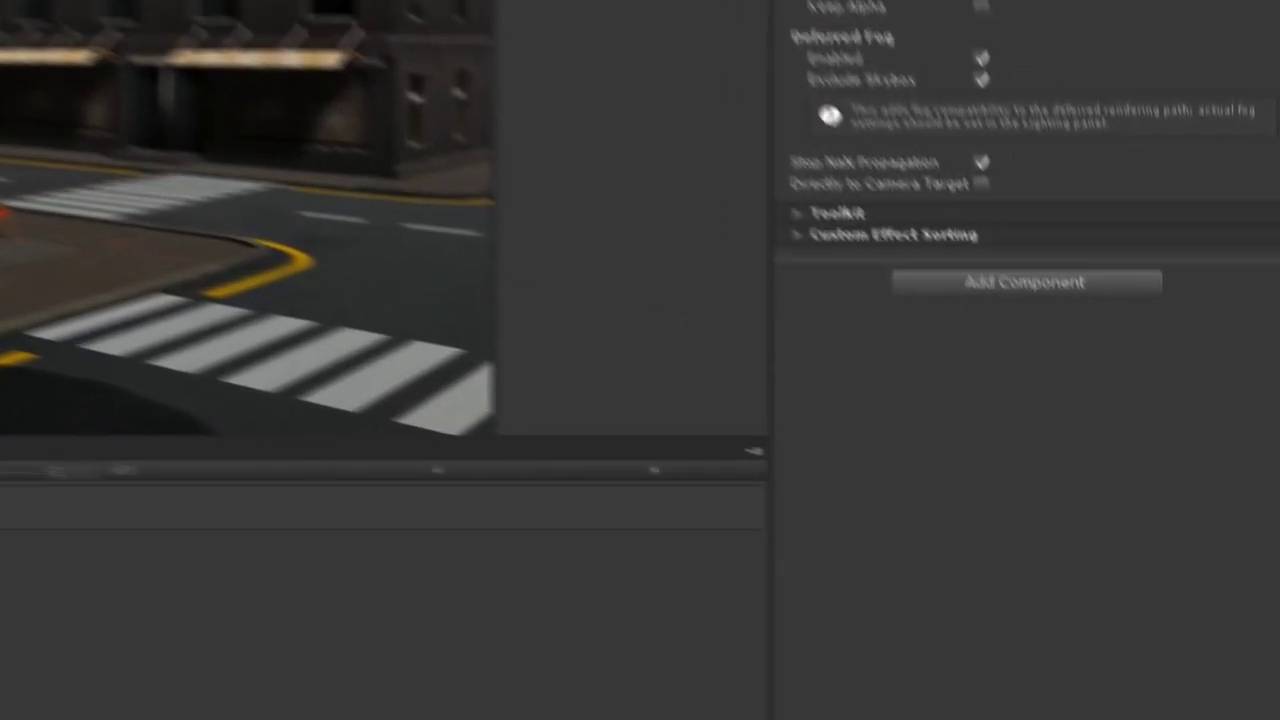
Add a Post Process Debug component to the Main Camera and turn on its Light Meter histogram.
click(920, 273)
text(pos)
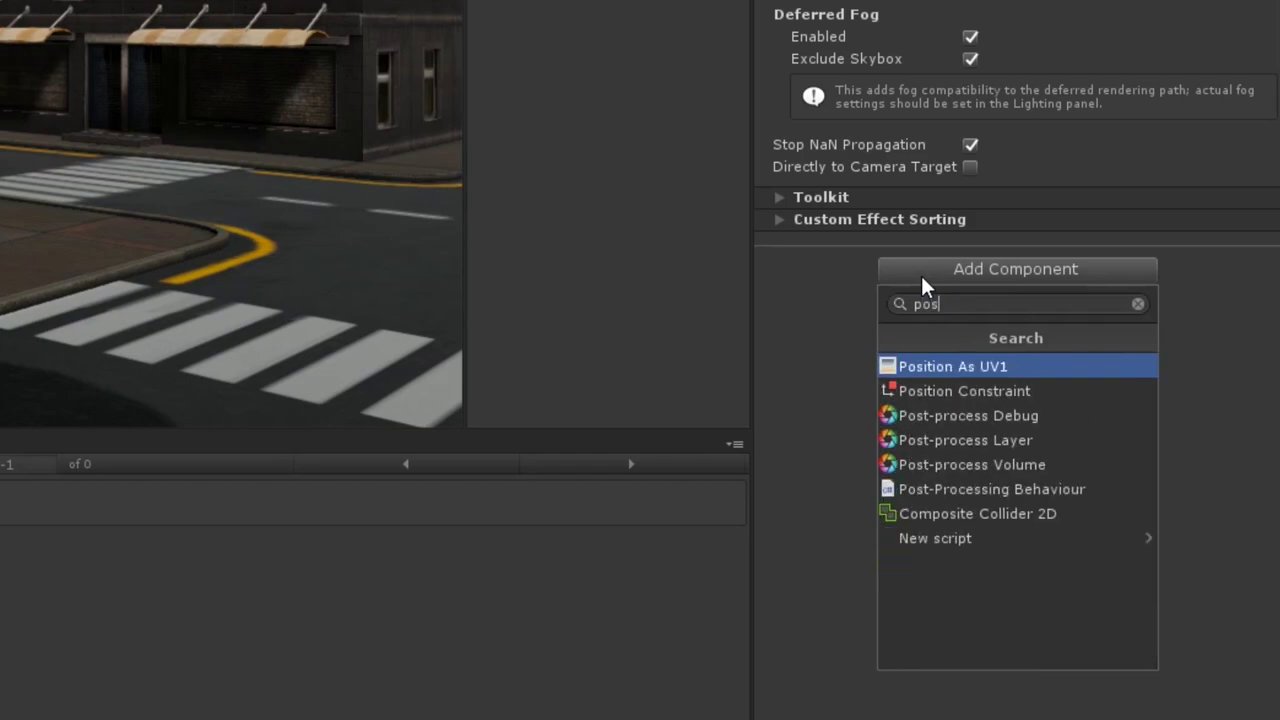
click(997, 415)
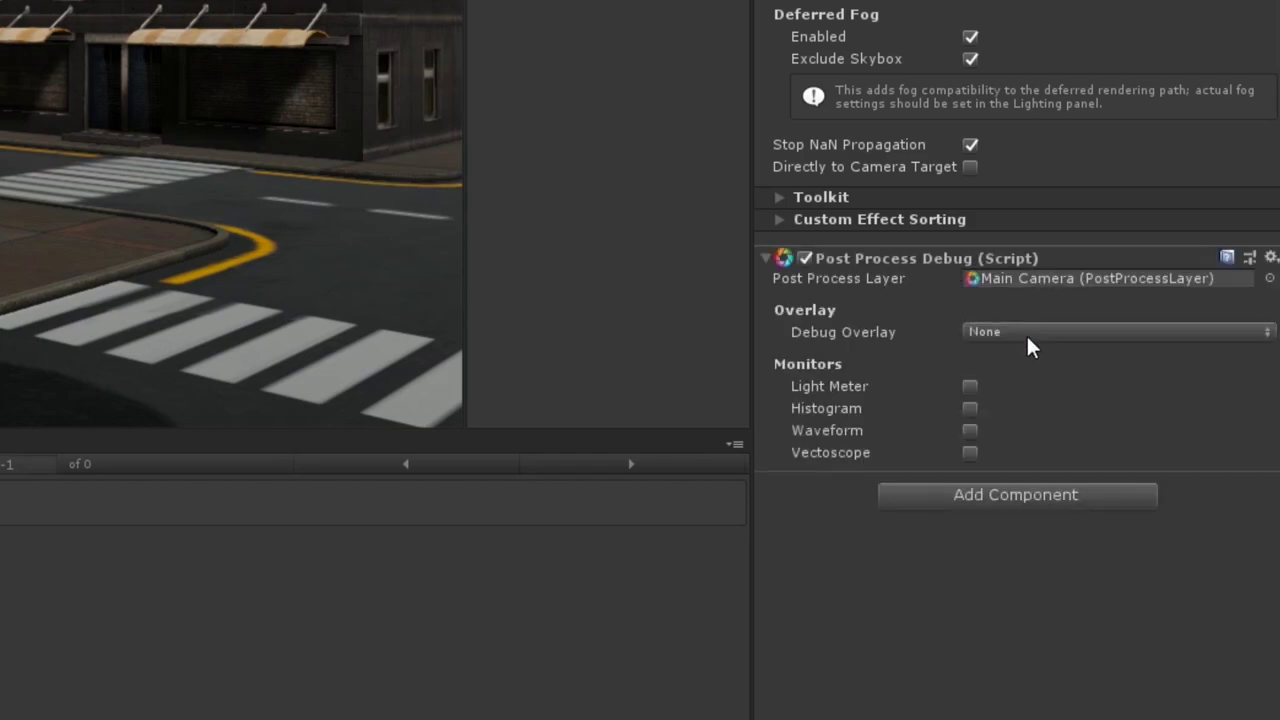
click(969, 387)
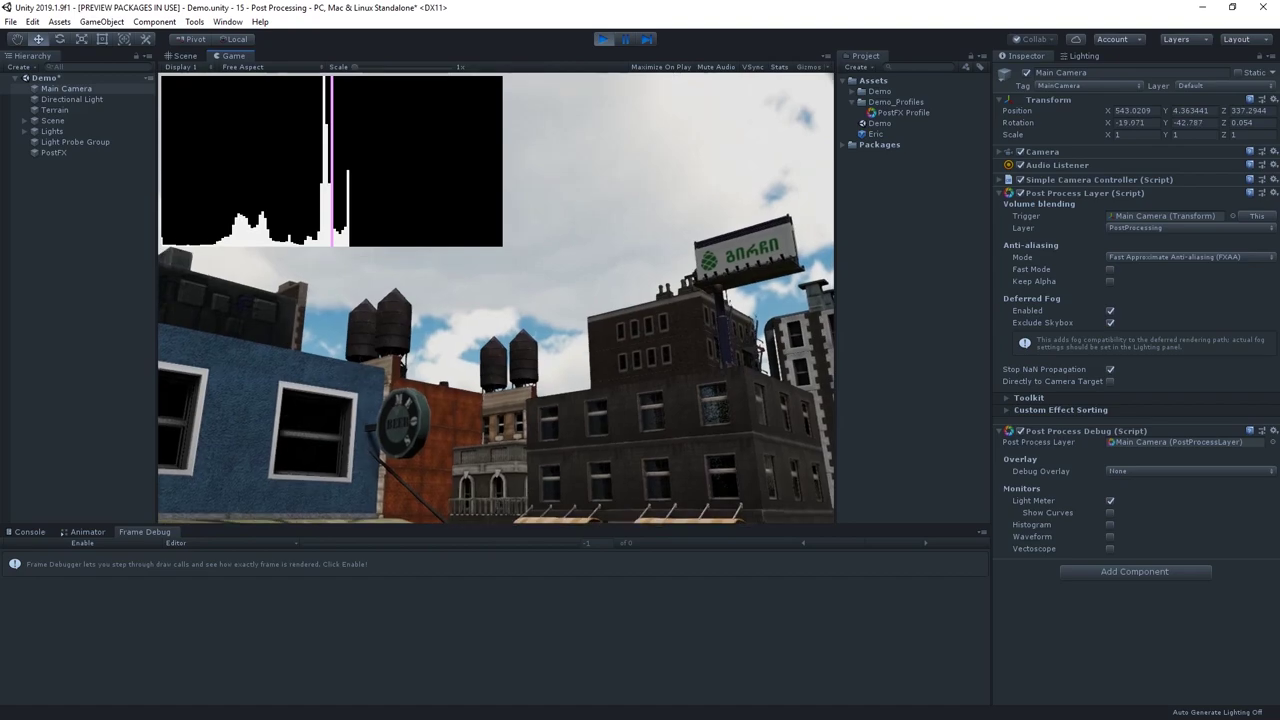
Tilt the game camera between the street and the bright sky to compare light meter readings.
right_drag(494, 400, 494, 306)
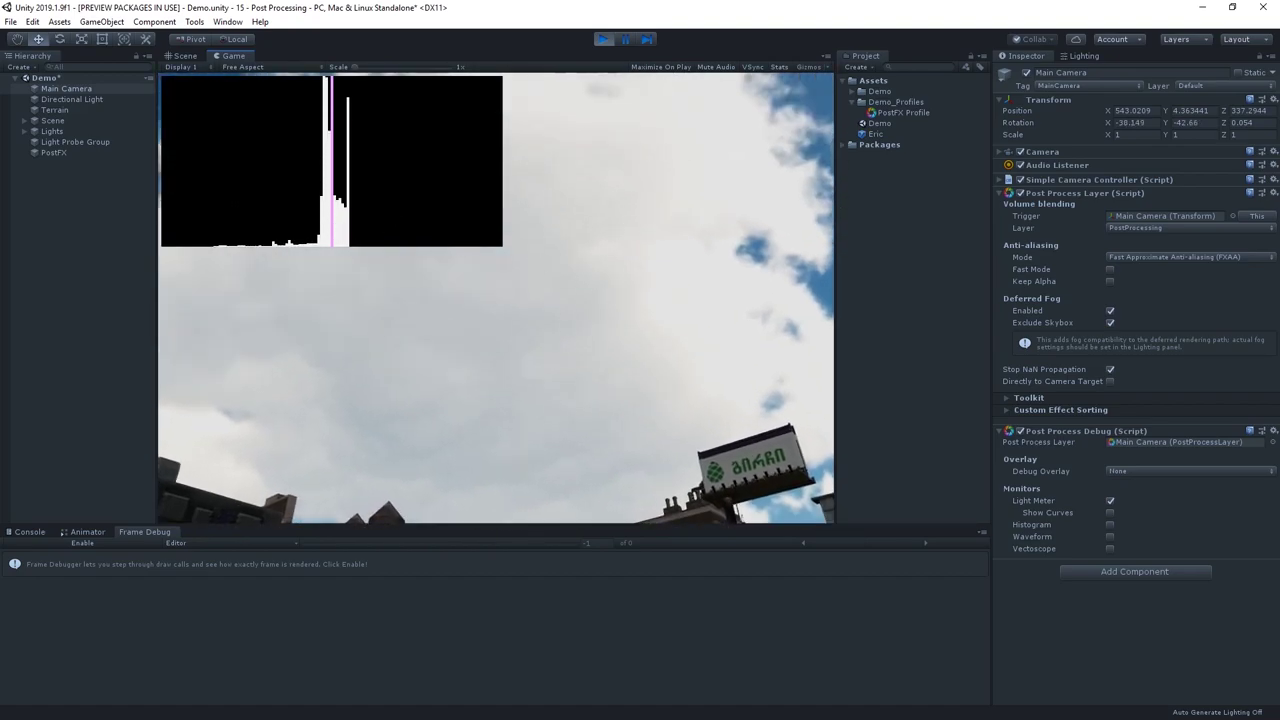
right_drag(502, 248, 502, 380)
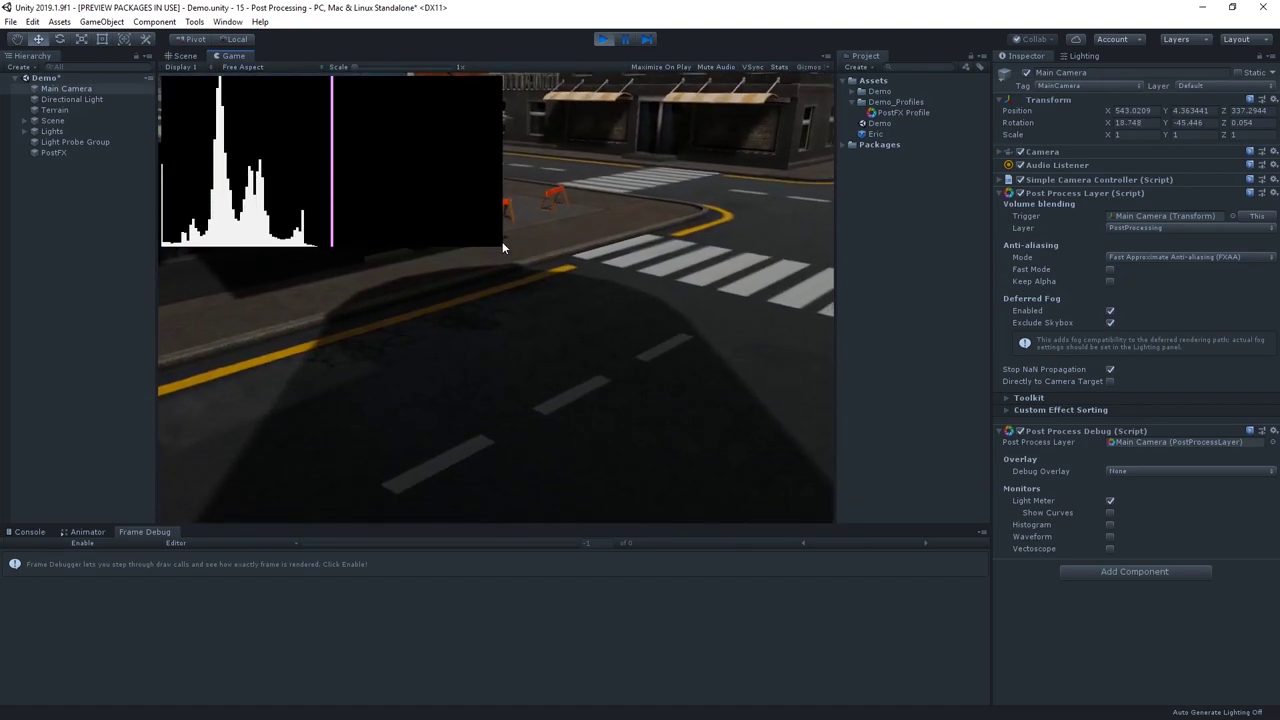
right_drag(603, 336, 603, 220)
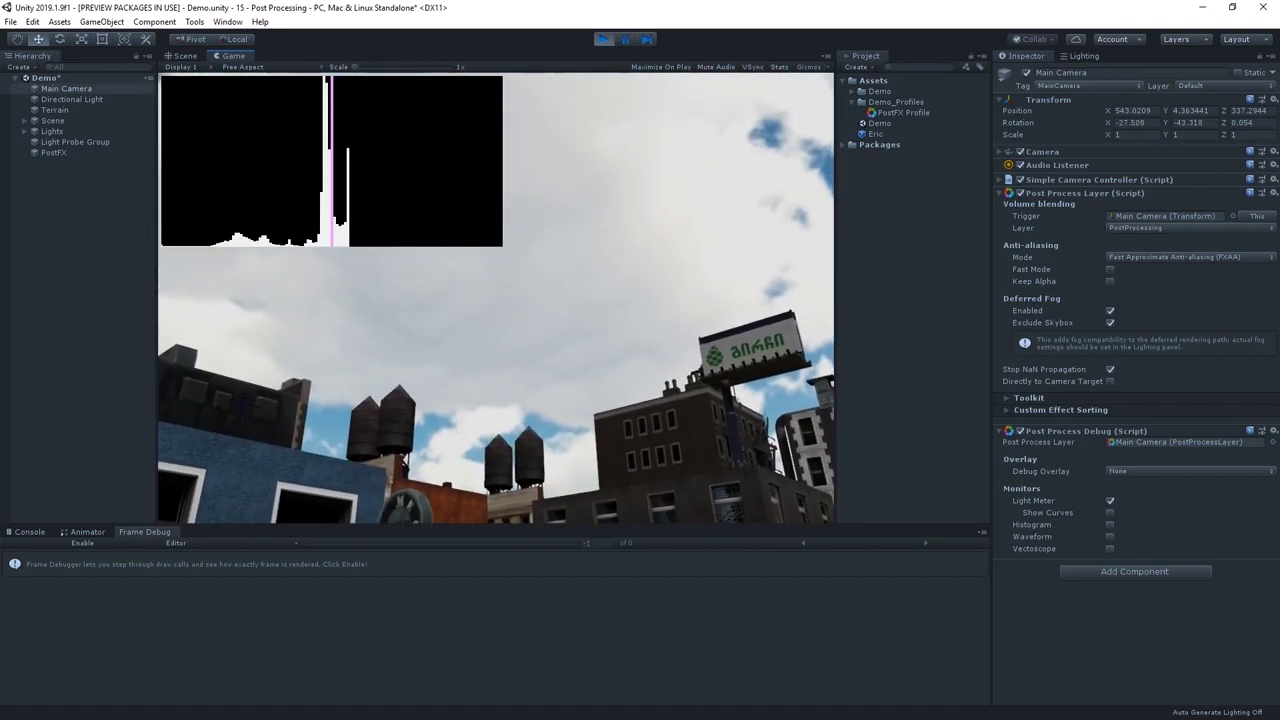
In the PostFX Auto Exposure, set Maximum (EV) to 1 and lower Minimum (EV) to -6.
click(924, 113)
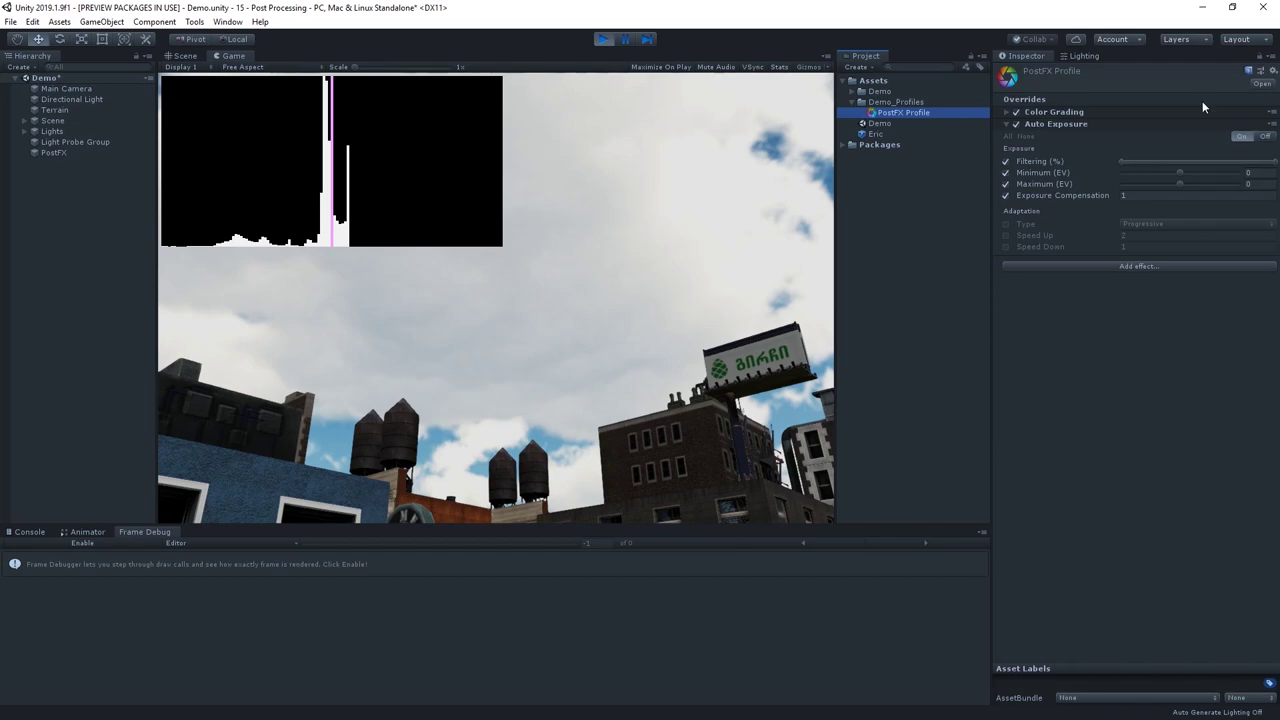
drag(1181, 182, 1186, 181)
click(1262, 183)
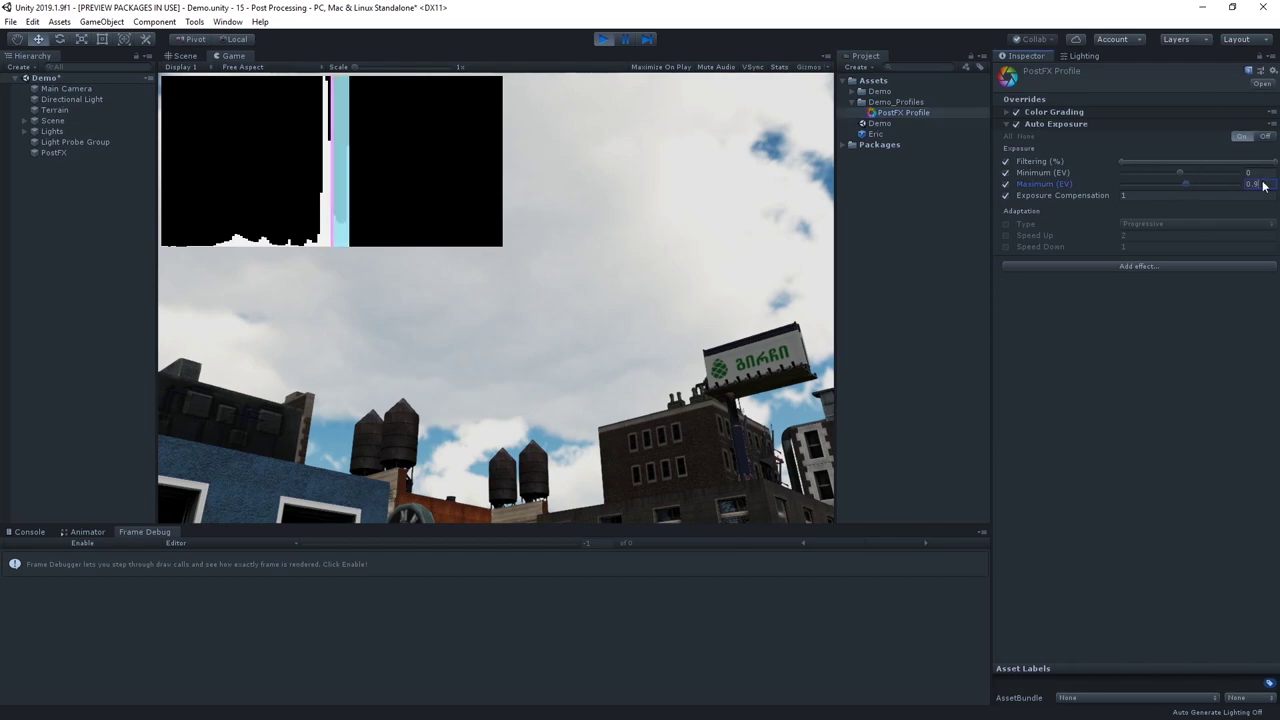
text(1)
click(496, 298)
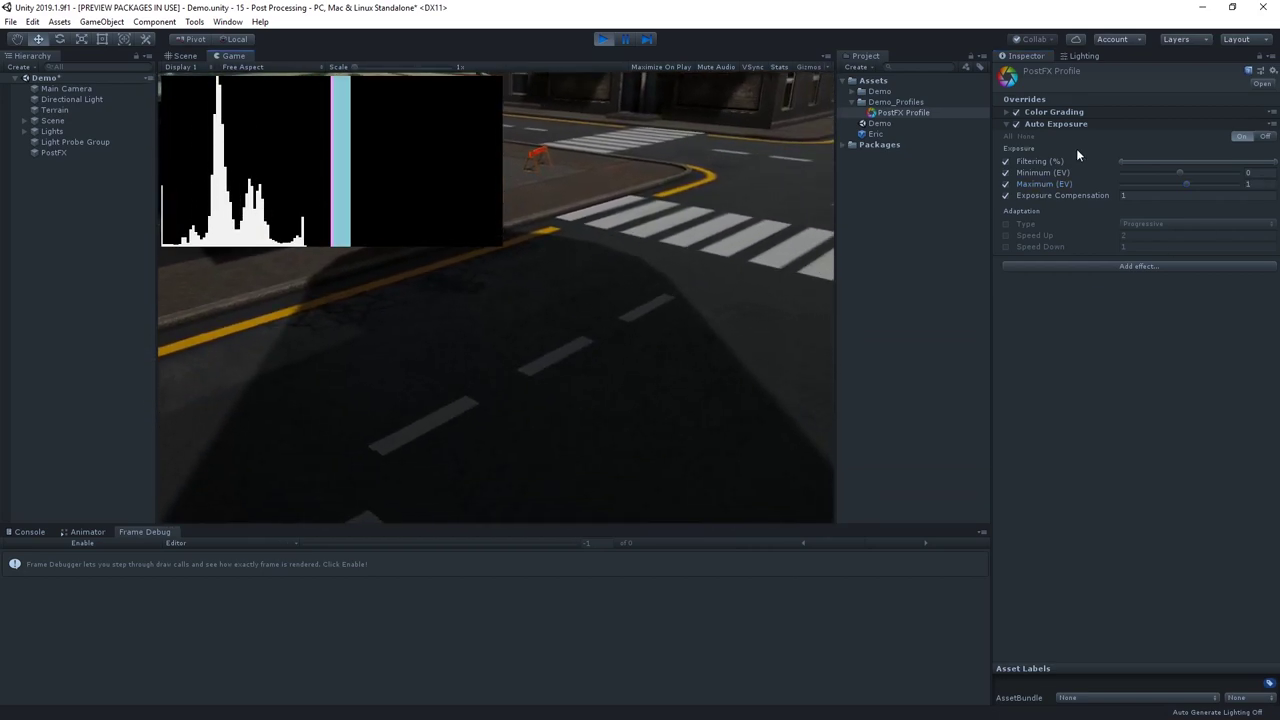
drag(1178, 176, 1135, 188)
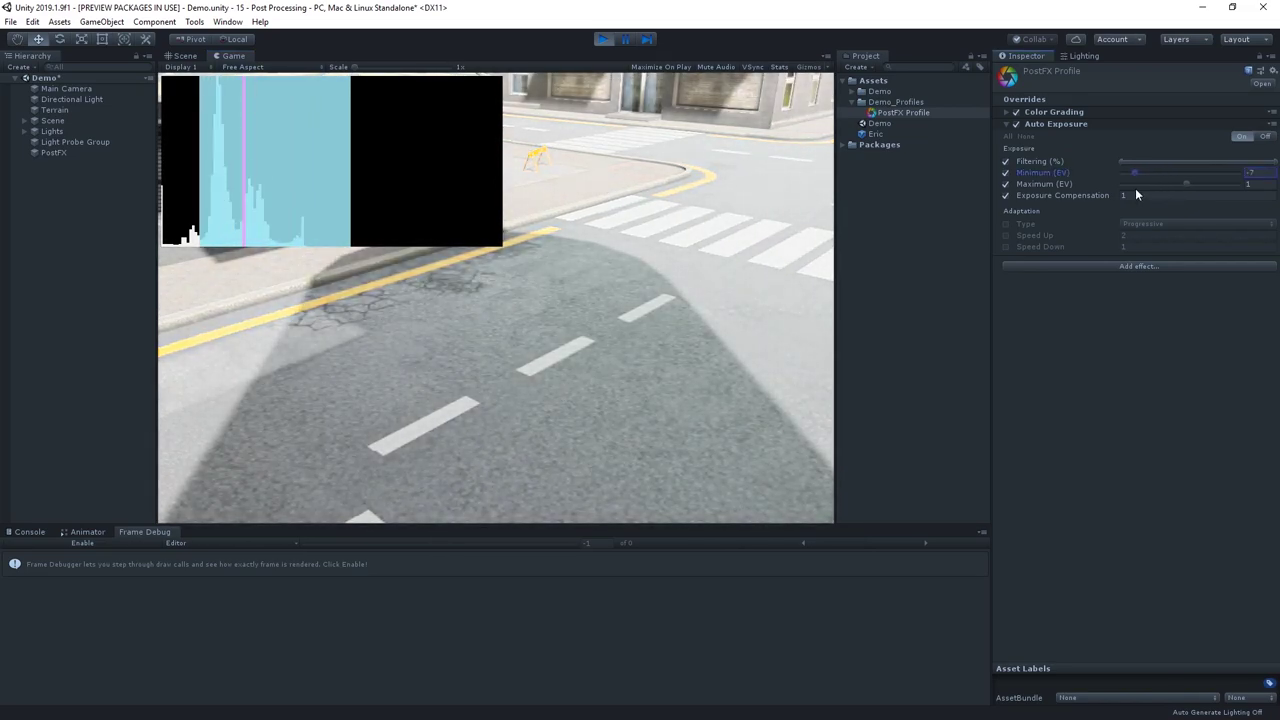
click(660, 419)
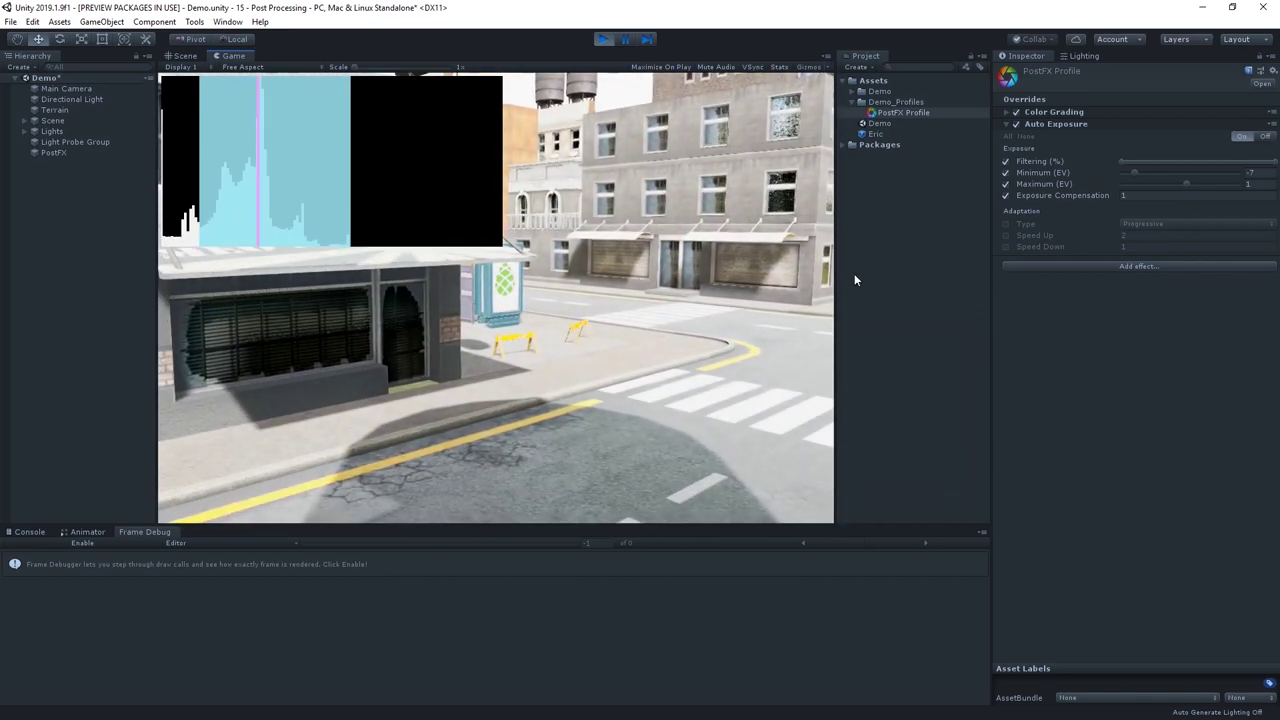
Set Exposure Compensation to 0.7 and readjust the exposure Filtering range.
click(1114, 197)
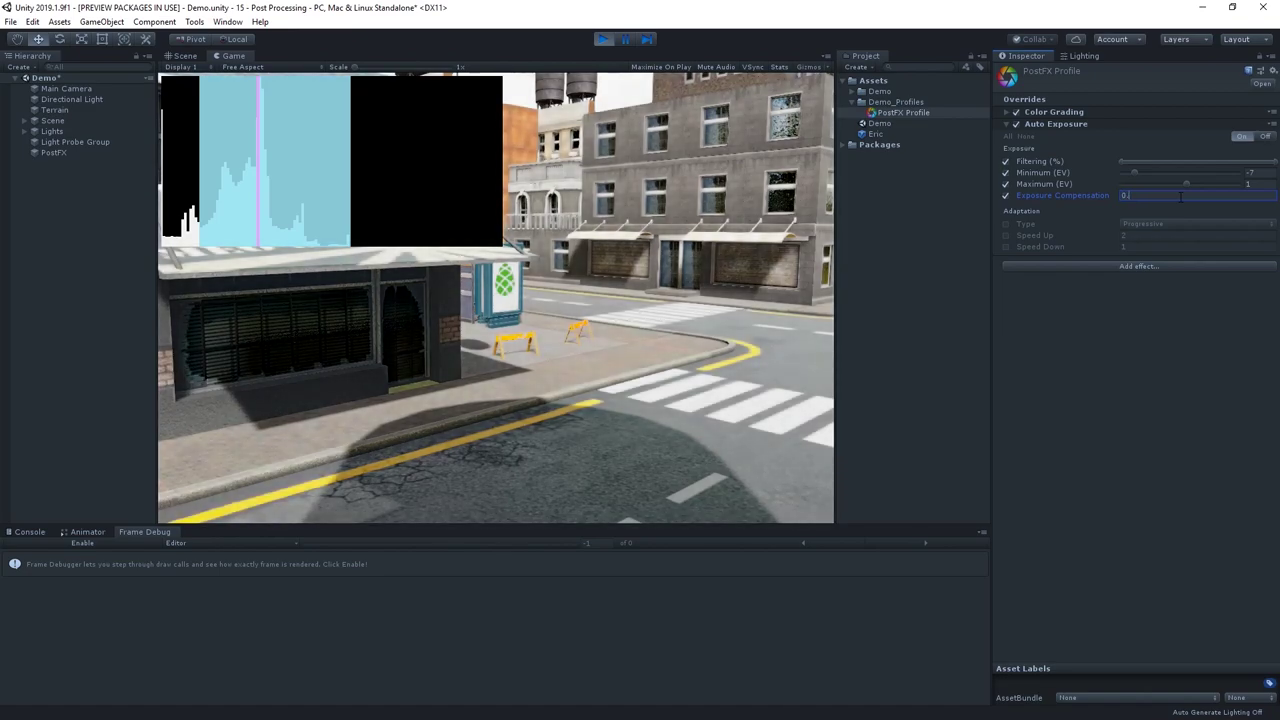
text(0.7)
key(Return)
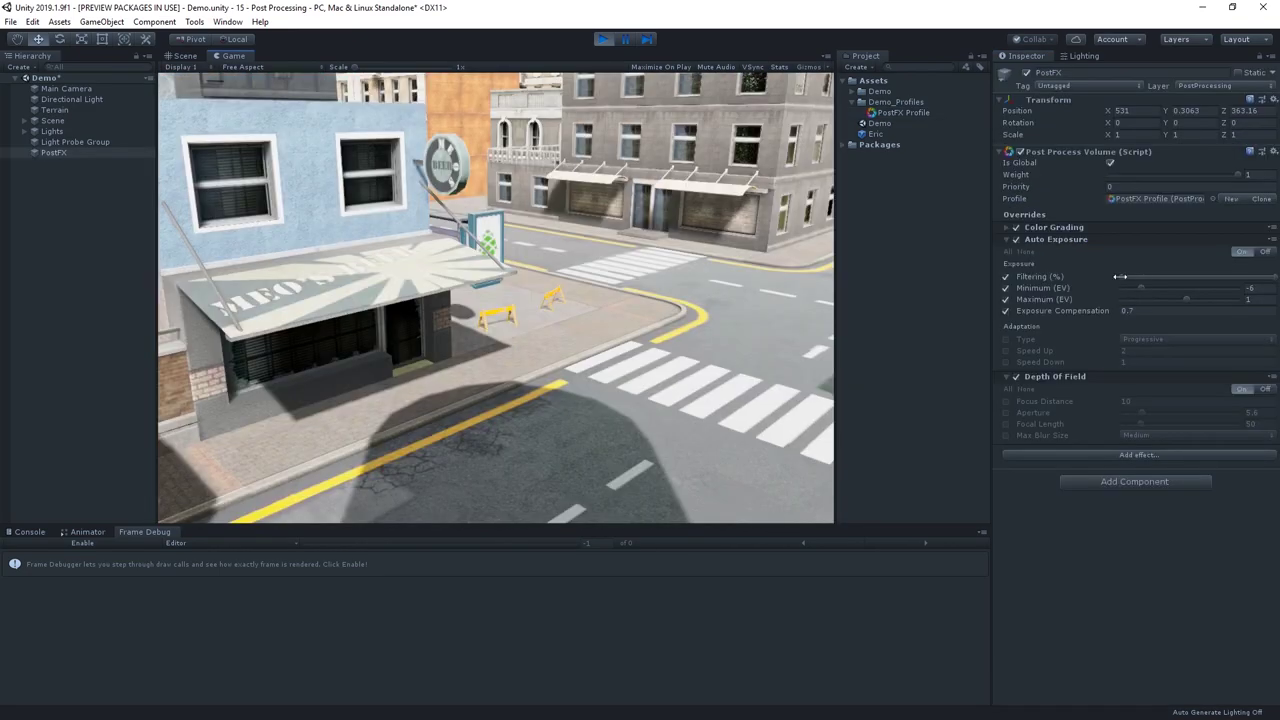
click(1141, 286)
mouse_move(1168, 281)
mouse_down()
mouse_move(1184, 280)
mouse_move(1150, 287)
mouse_move(1160, 283)
mouse_up()
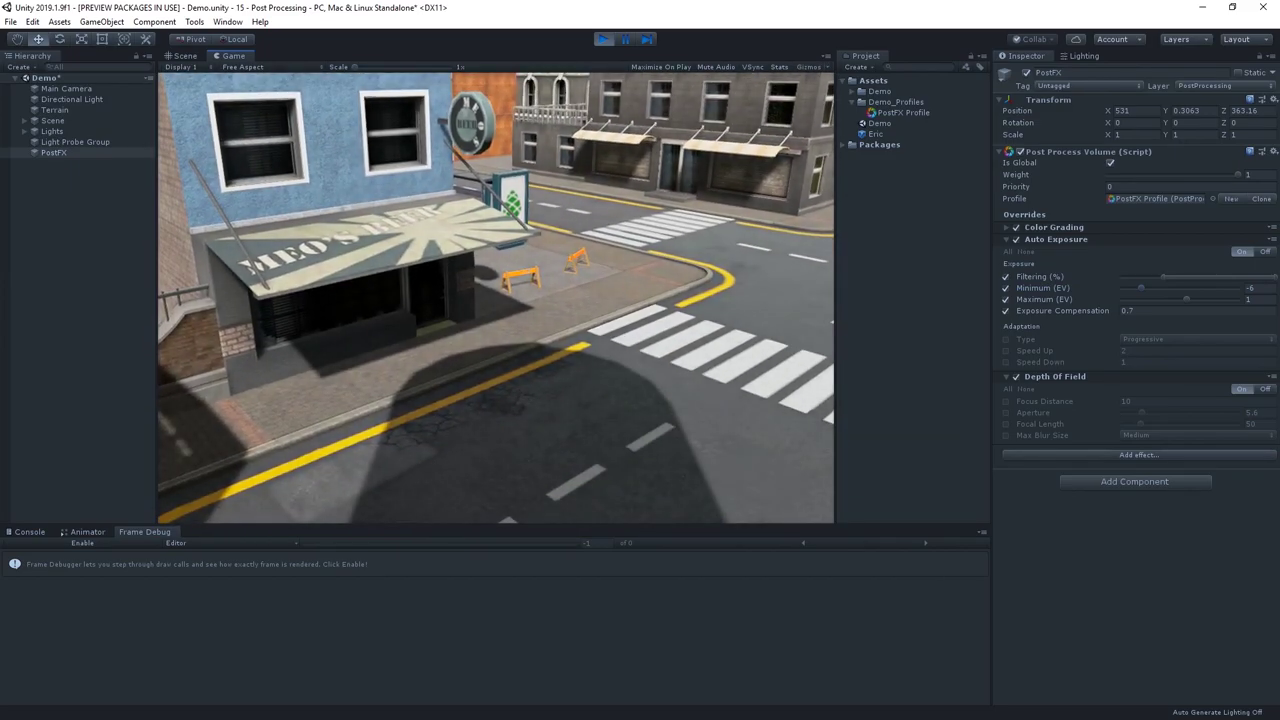
drag(1162, 277, 1188, 277)
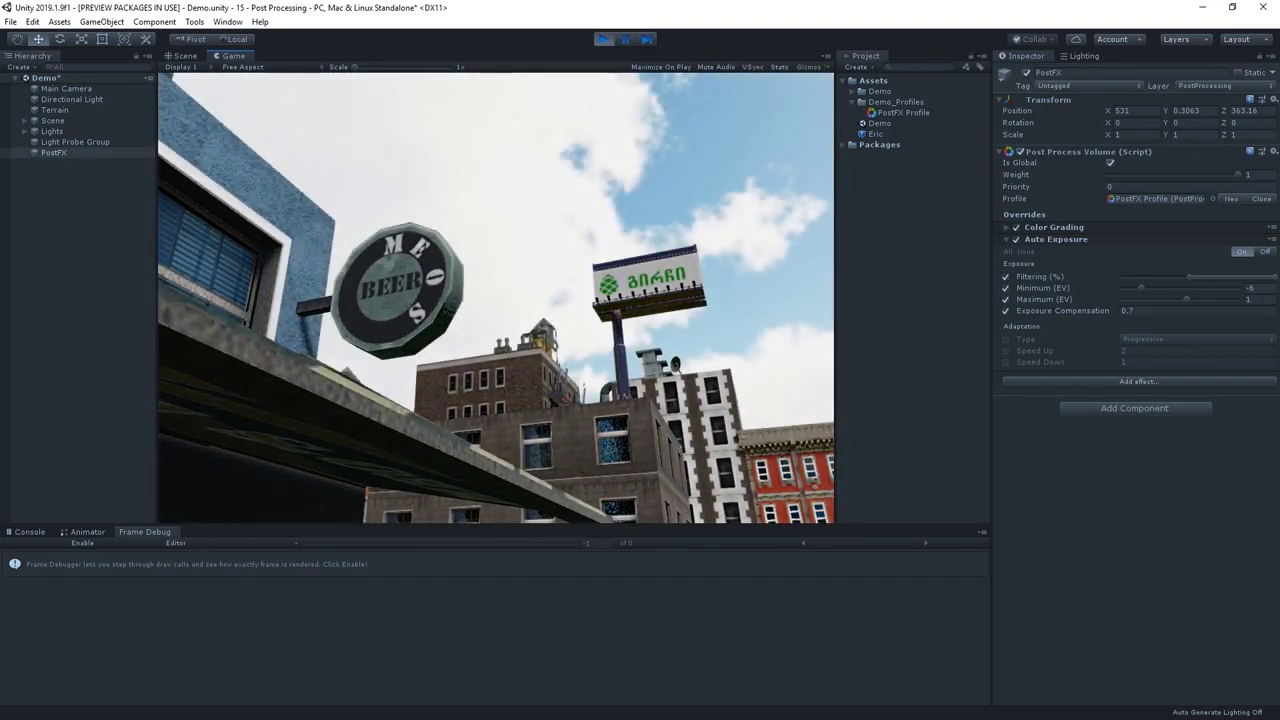
Stop Play mode, add Depth of Field, and enable its Focus Distance, Aperture and Focal Length overrides.
key(ctrl+p)
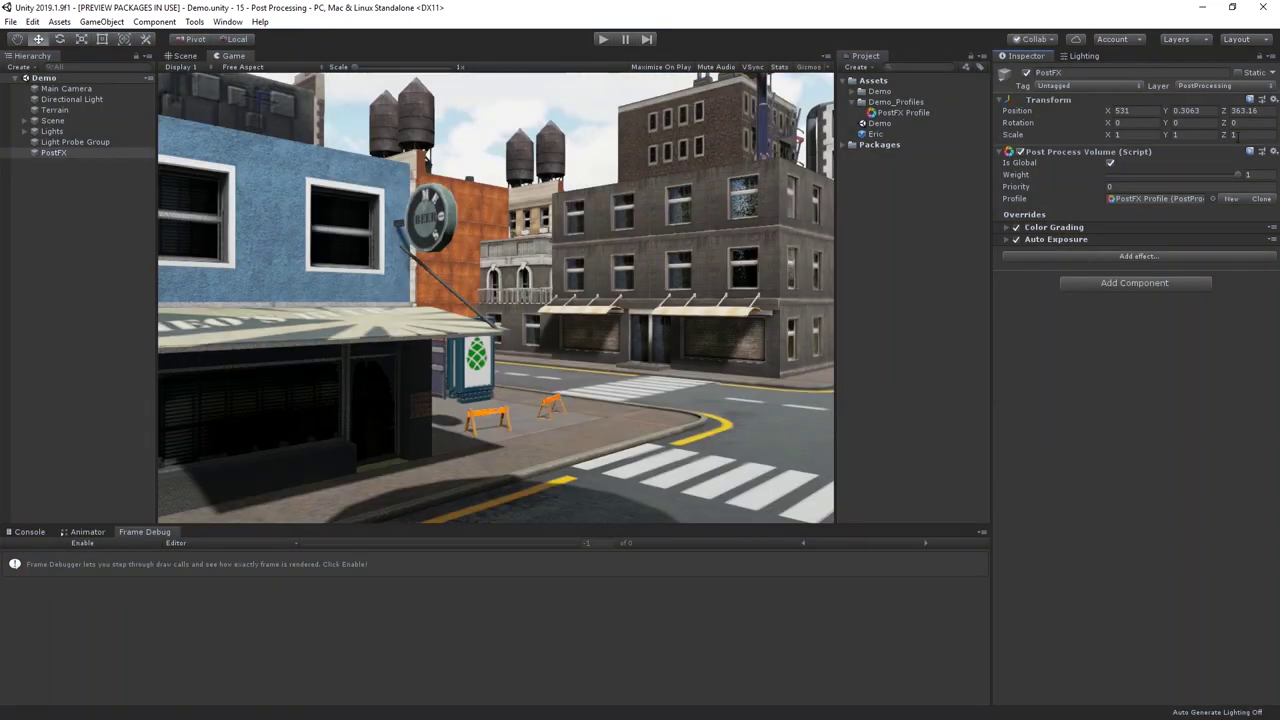
click(1160, 256)
mouse_move(1200, 265)
click(1080, 338)
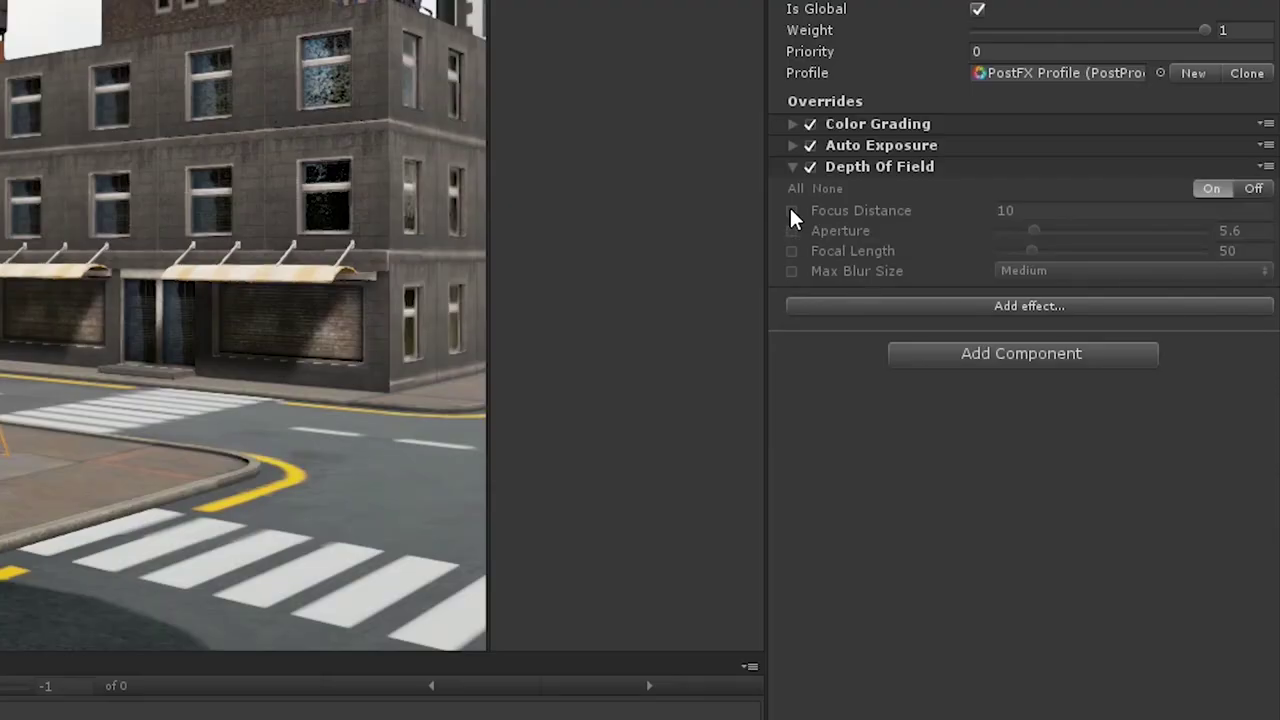
click(791, 210)
click(791, 230)
click(791, 251)
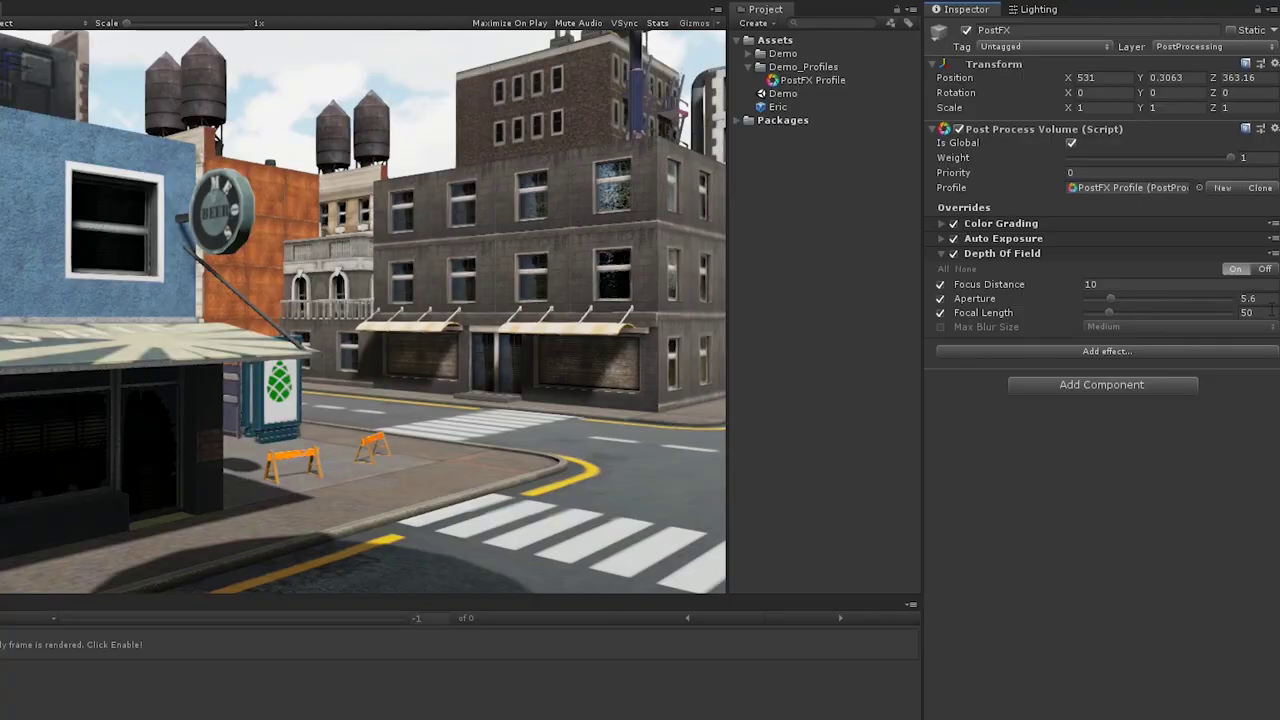
Set Aperture to 1.8, Focal Length to 120 and Focus Distance to 32.
click(1232, 230)
text(1.8)
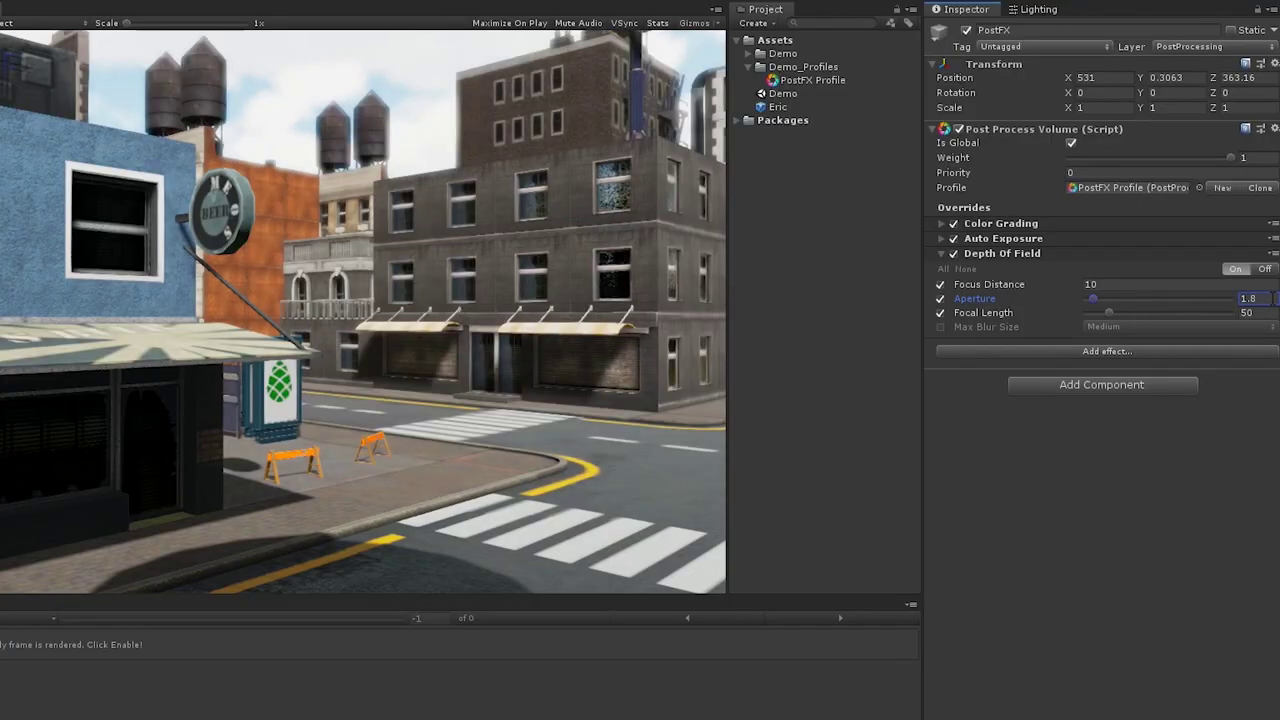
drag(1108, 312, 1145, 314)
click(1100, 284)
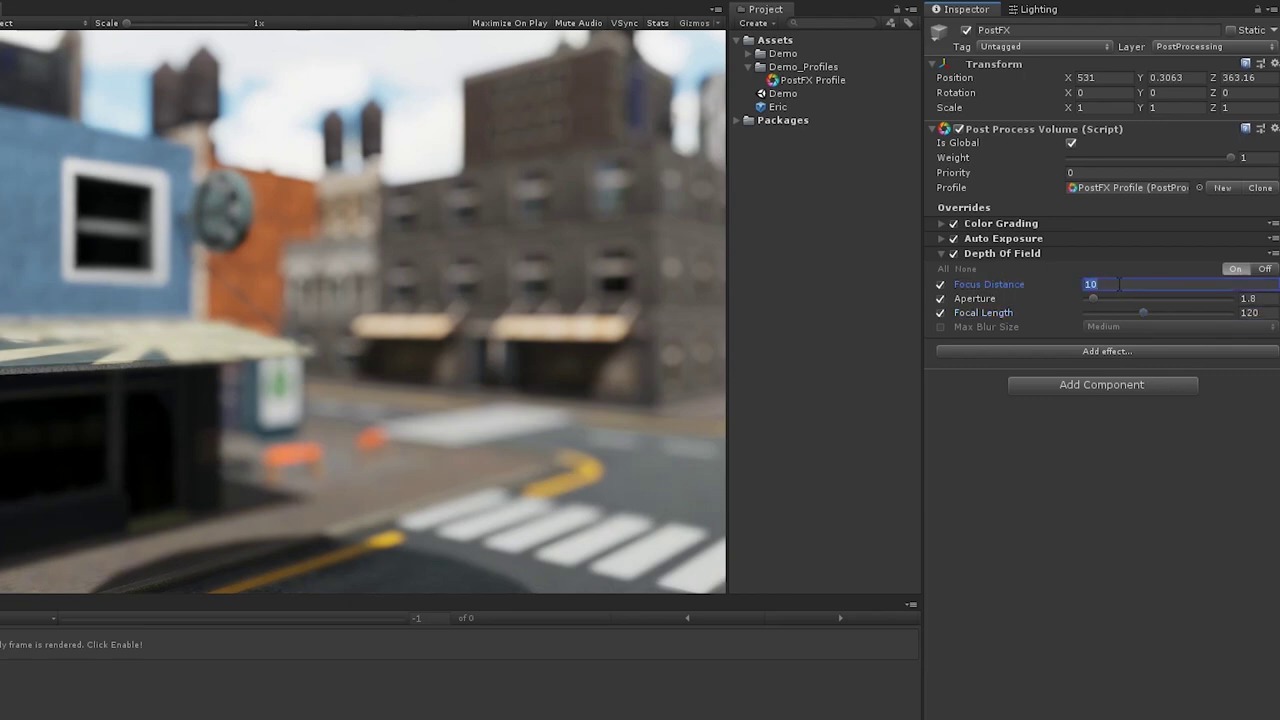
text(32)
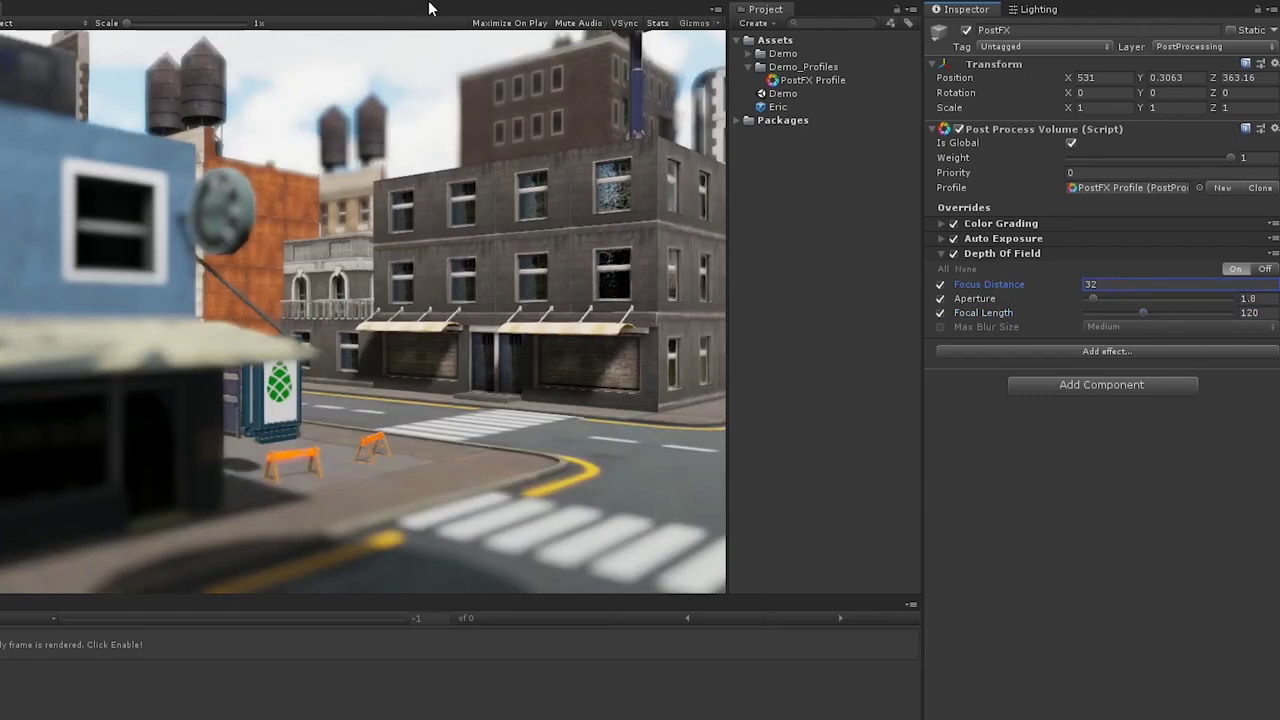
click(512, 283)
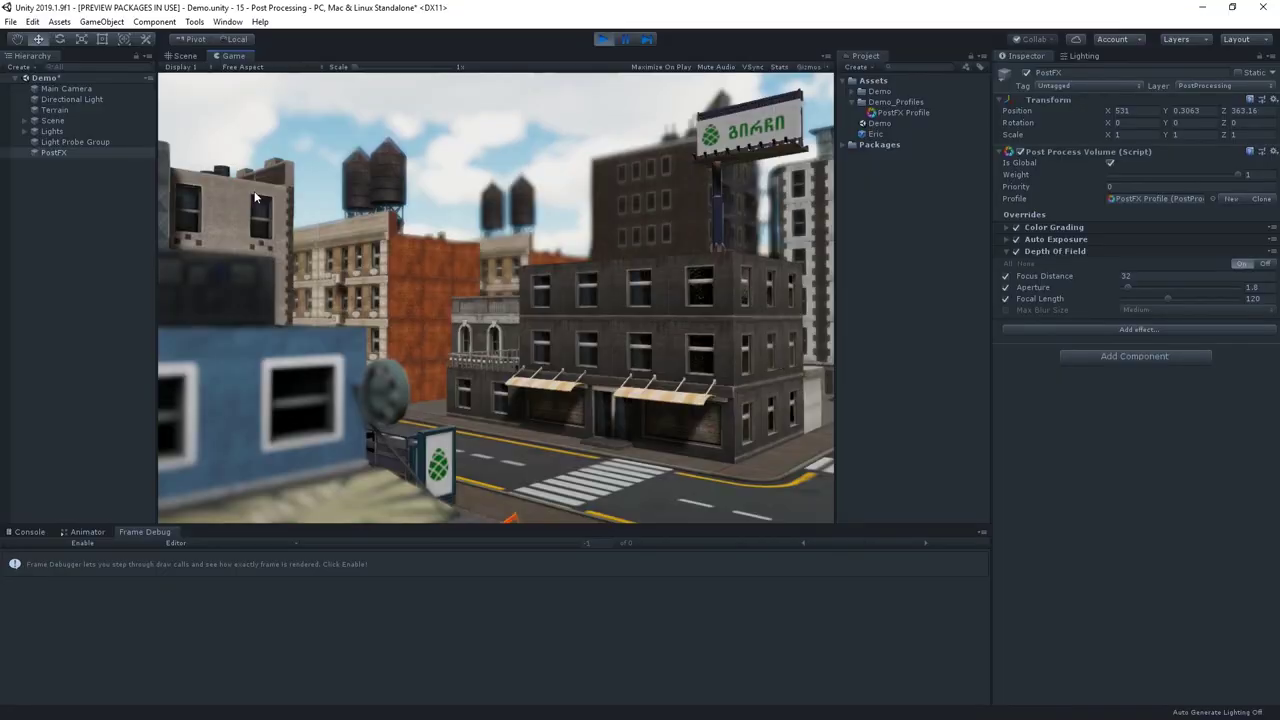
Switch the Main Camera's Post Process Debug overlay to Depth Of Field.
click(100, 89)
click(1158, 470)
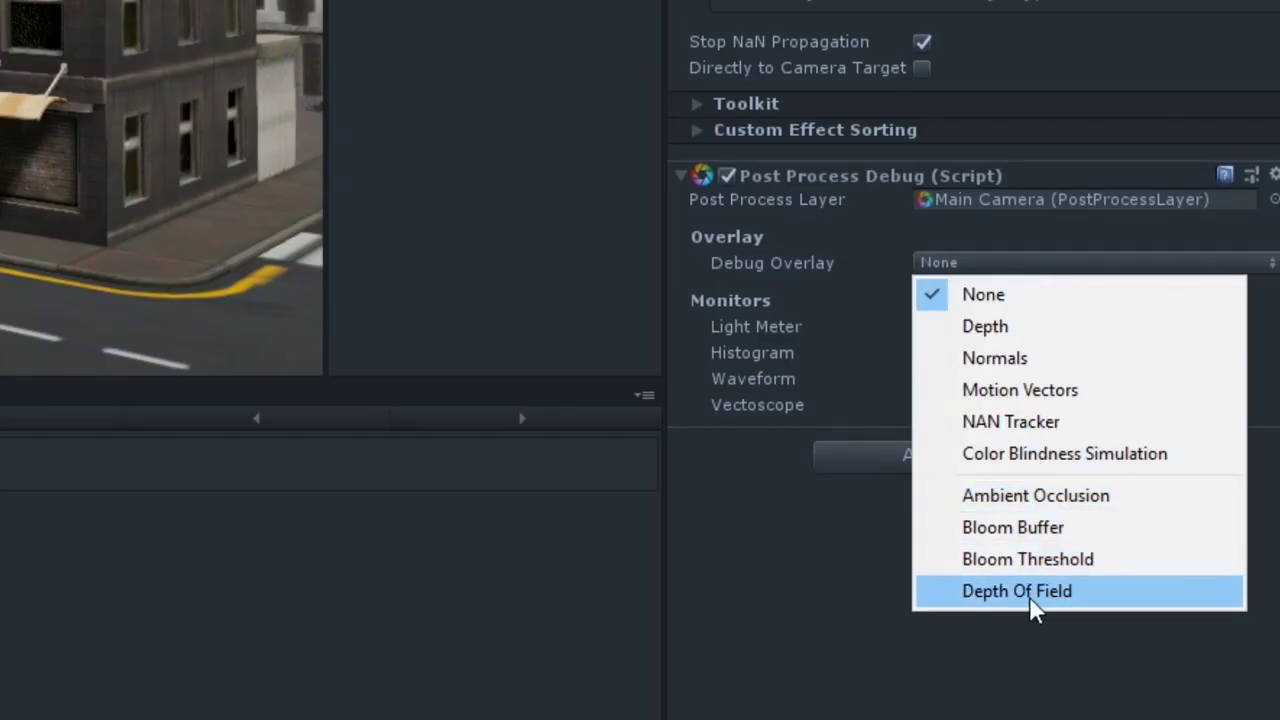
click(1031, 595)
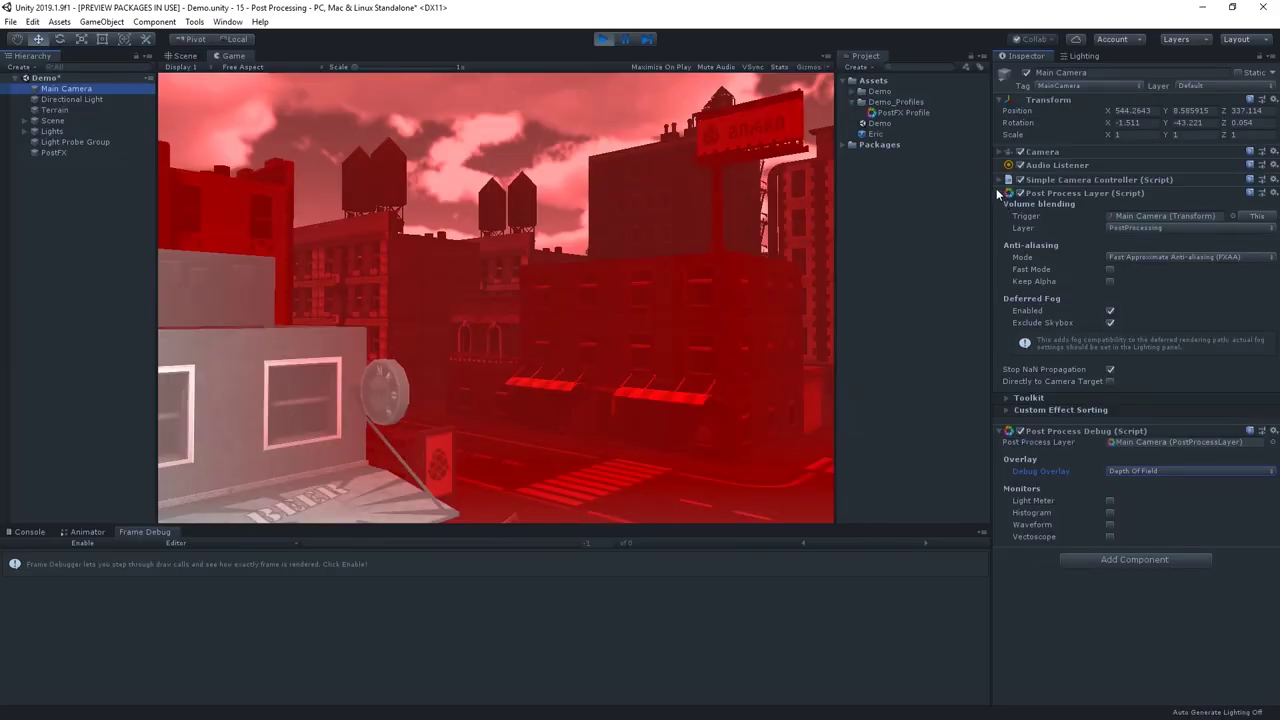
Tune Depth of Field to Focus Distance 32 and Focal Length 135 while watching the overlay.
click(53, 152)
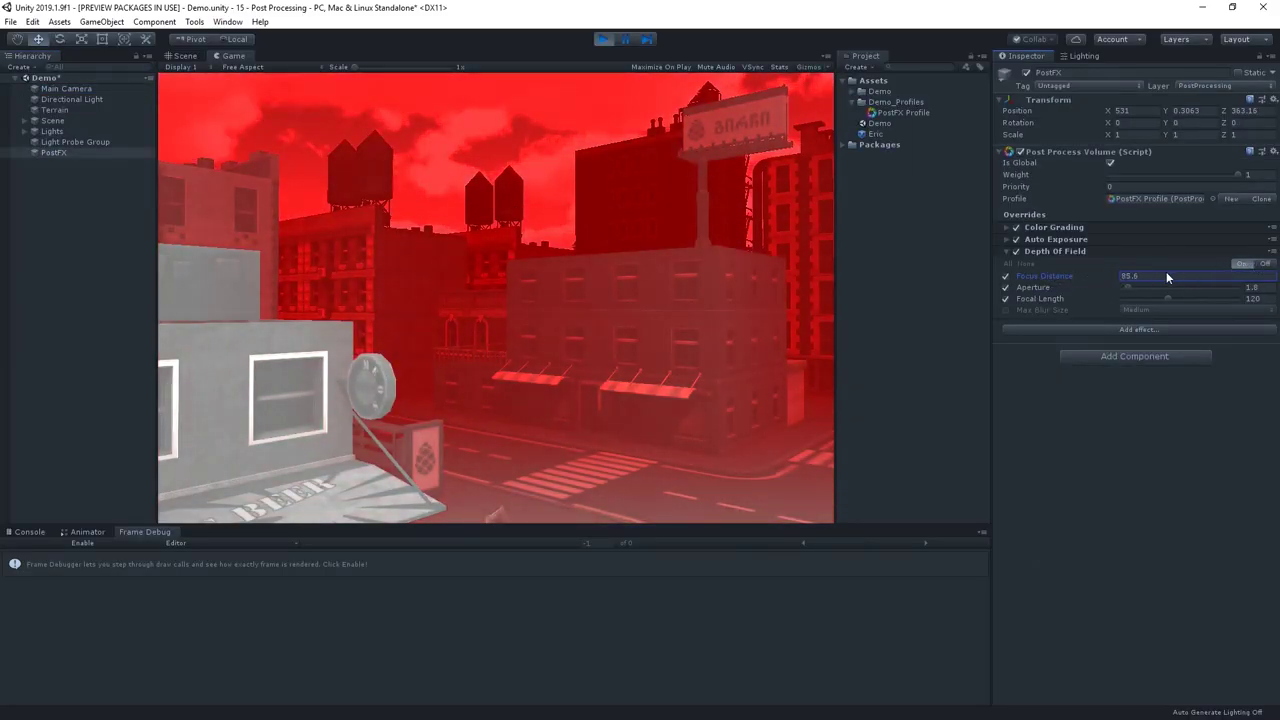
drag(1166, 271, 1035, 308)
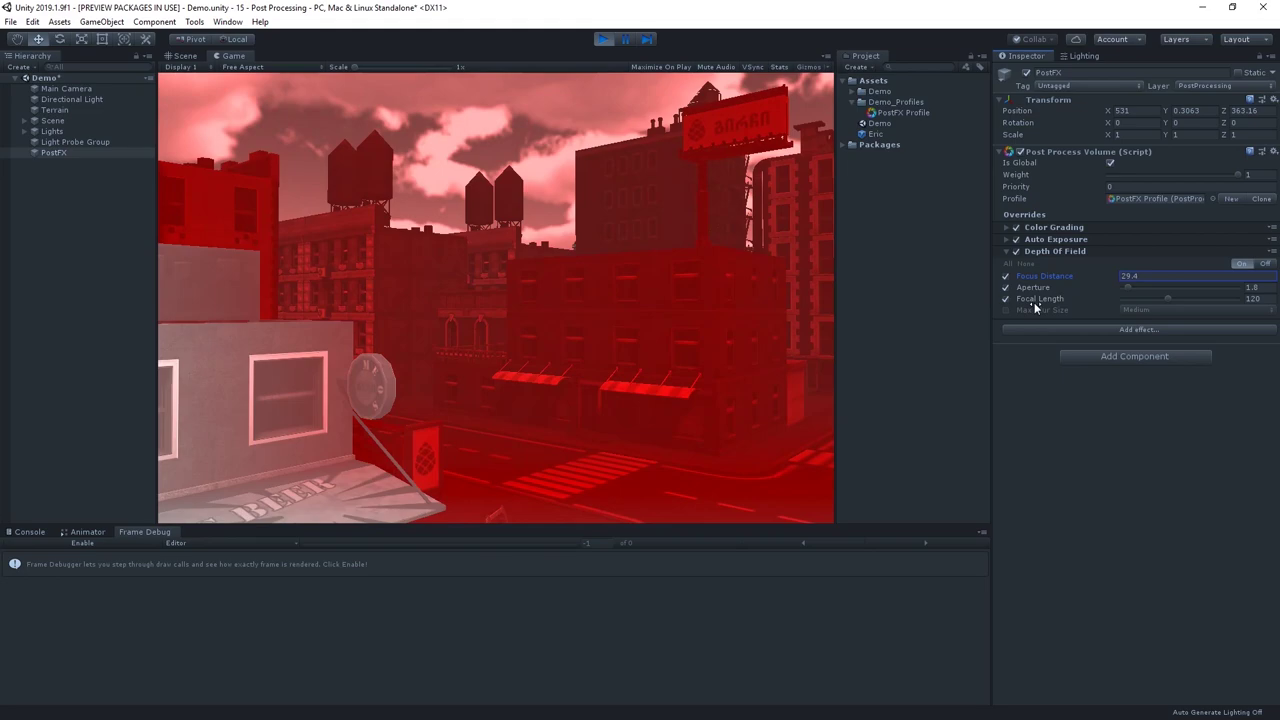
drag(1035, 308, 1032, 309)
drag(1170, 300, 1222, 297)
drag(1080, 277, 1120, 268)
drag(1220, 298, 1174, 306)
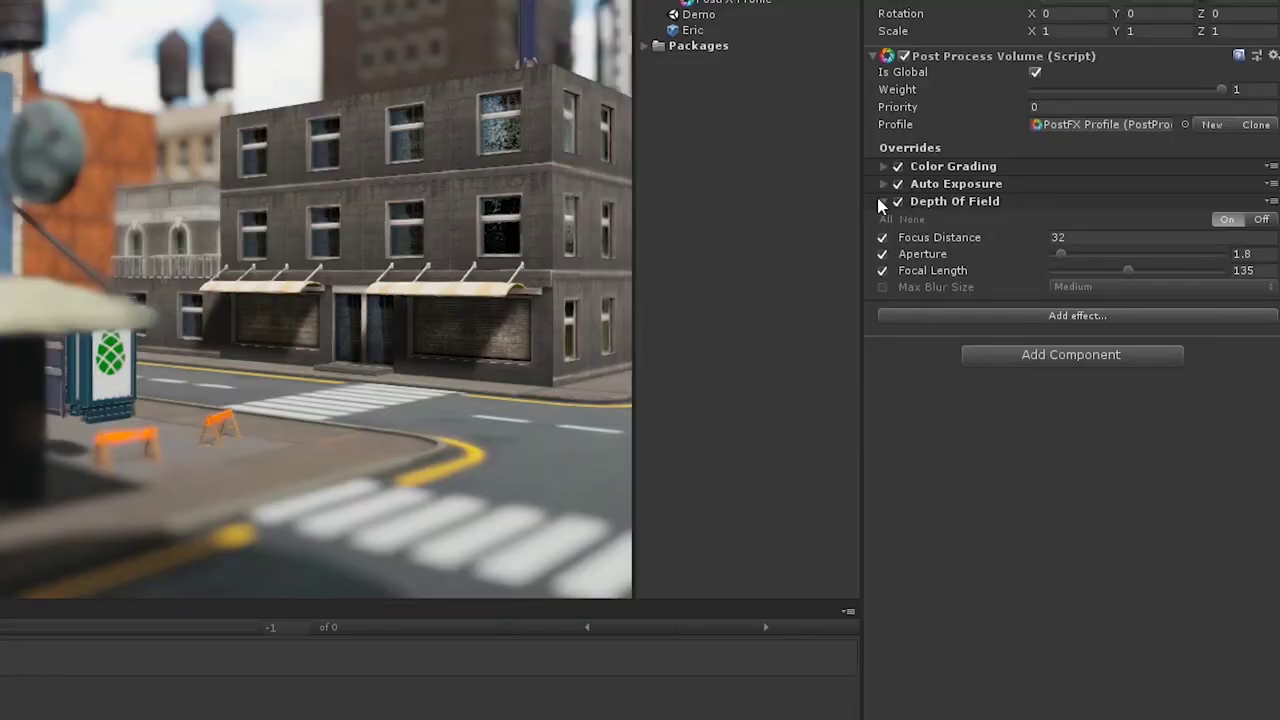
Collapse Depth of Field, add Motion Blur, and set its Shutter Angle override to 120.
click(1005, 251)
click(950, 228)
mouse_move(965, 240)
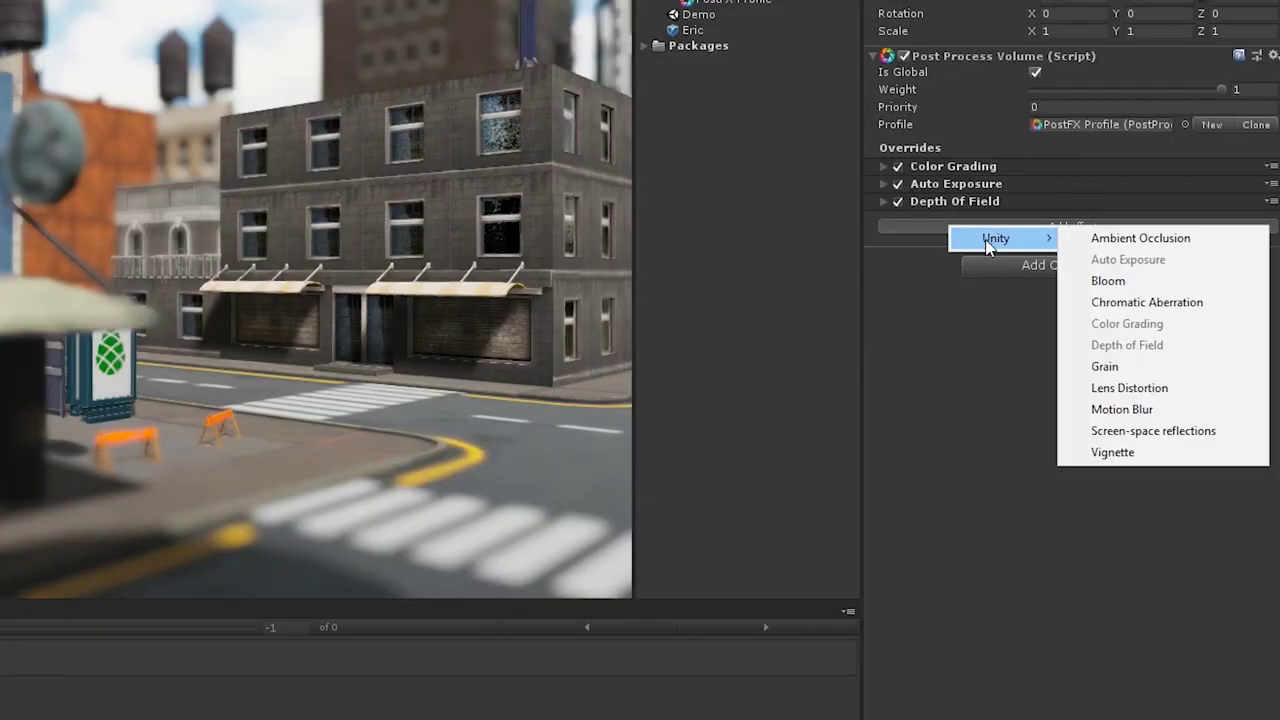
click(1105, 409)
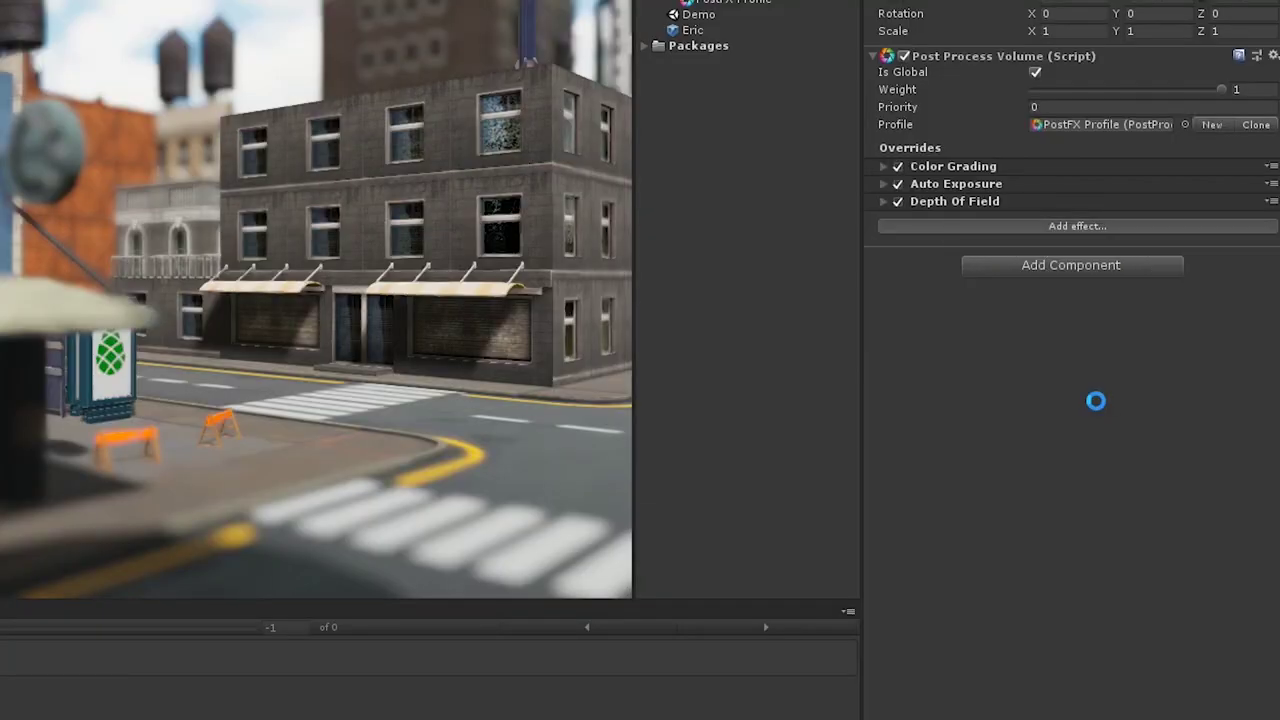
click(884, 219)
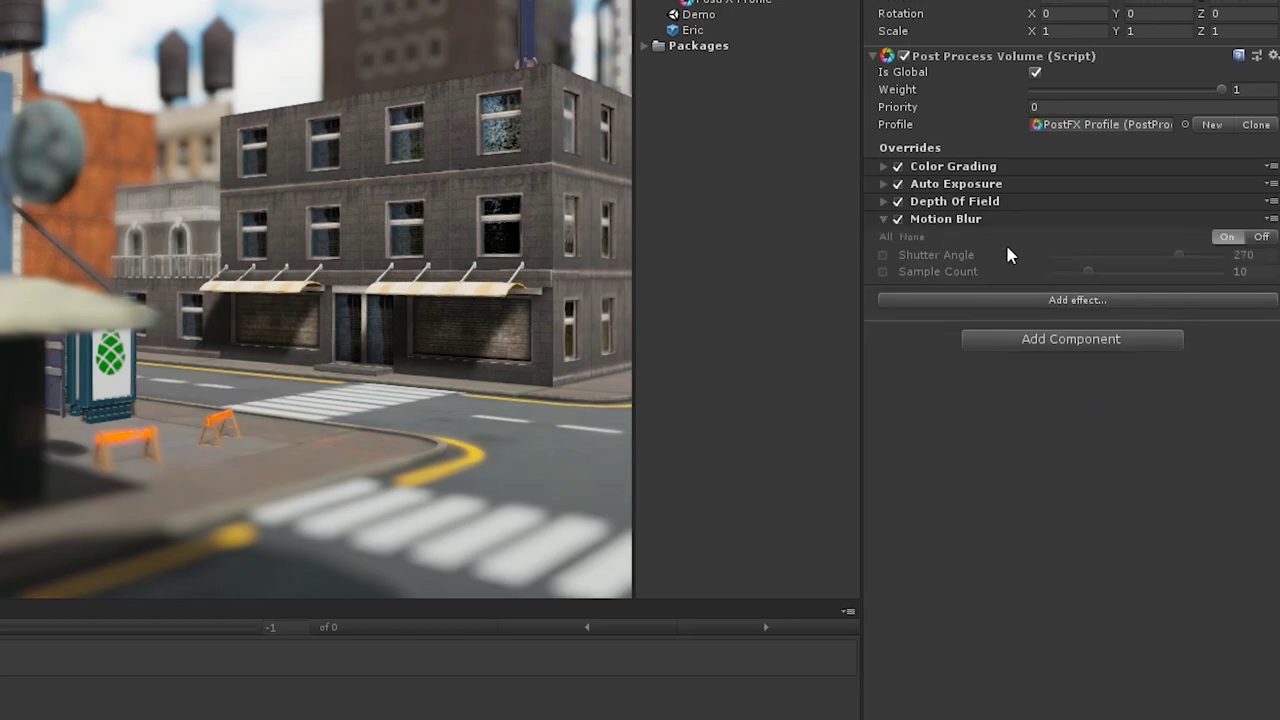
click(881, 255)
click(1258, 255)
text(120)
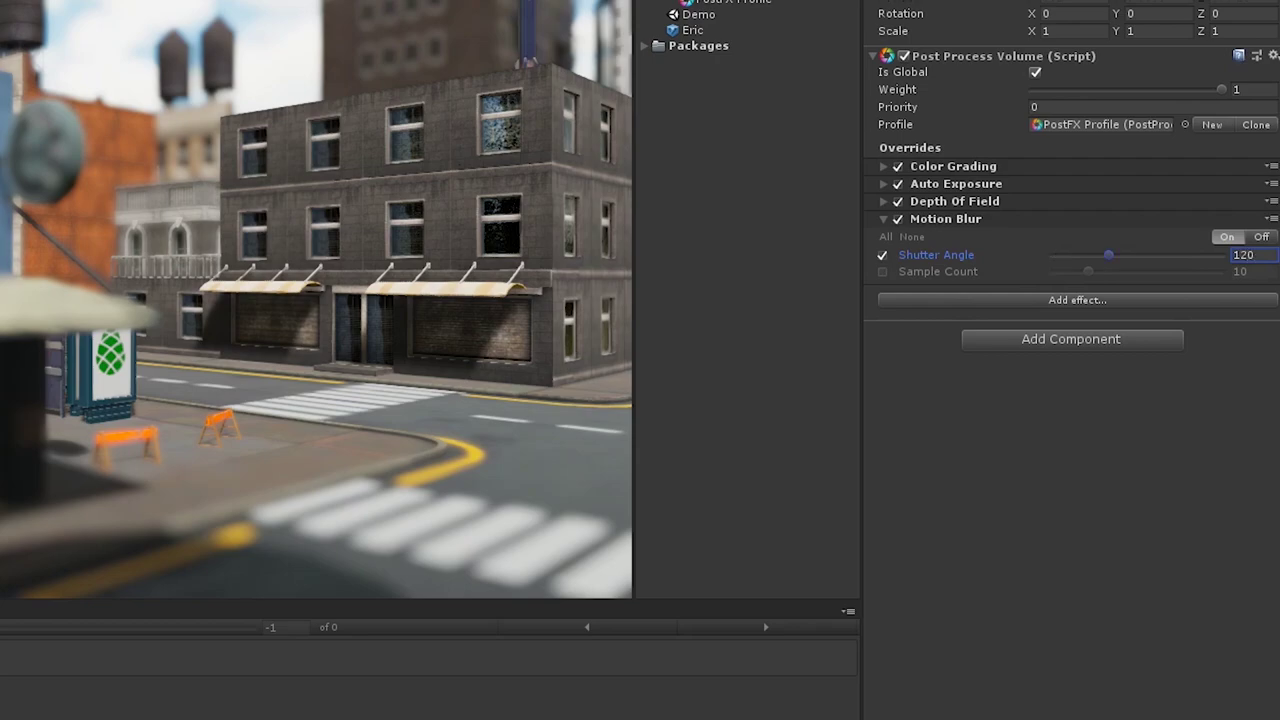